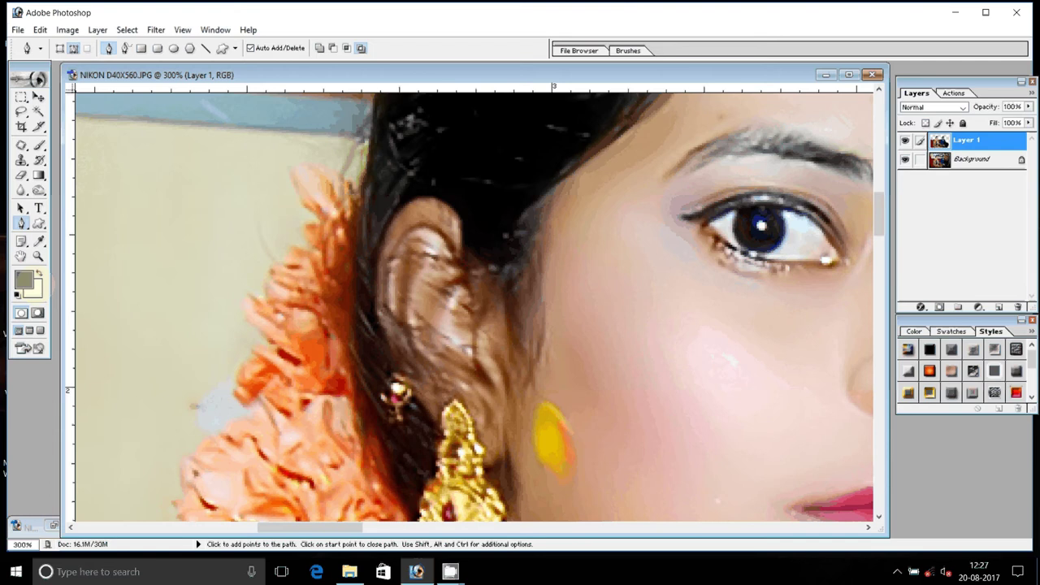
# - Fit the couple's photo on screen, then minimize its document window
pyautogui.press('z')
pyautogui.hotkey('ctrl', '0')
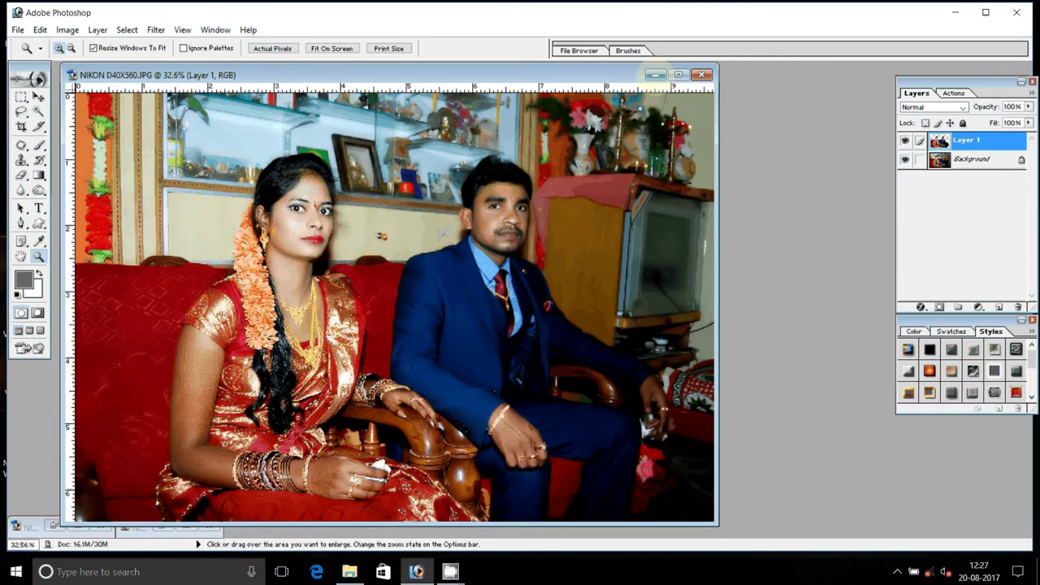
pyautogui.click(653, 75)
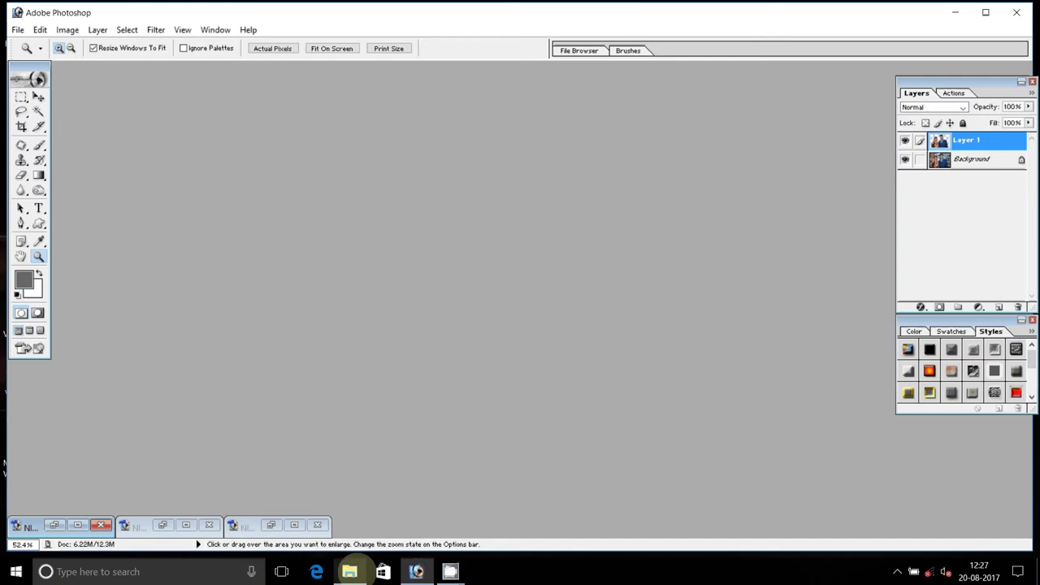
# - Browse the D:\Backgrounds folder in File Explorer, then close Explorer
pyautogui.click(351, 571)
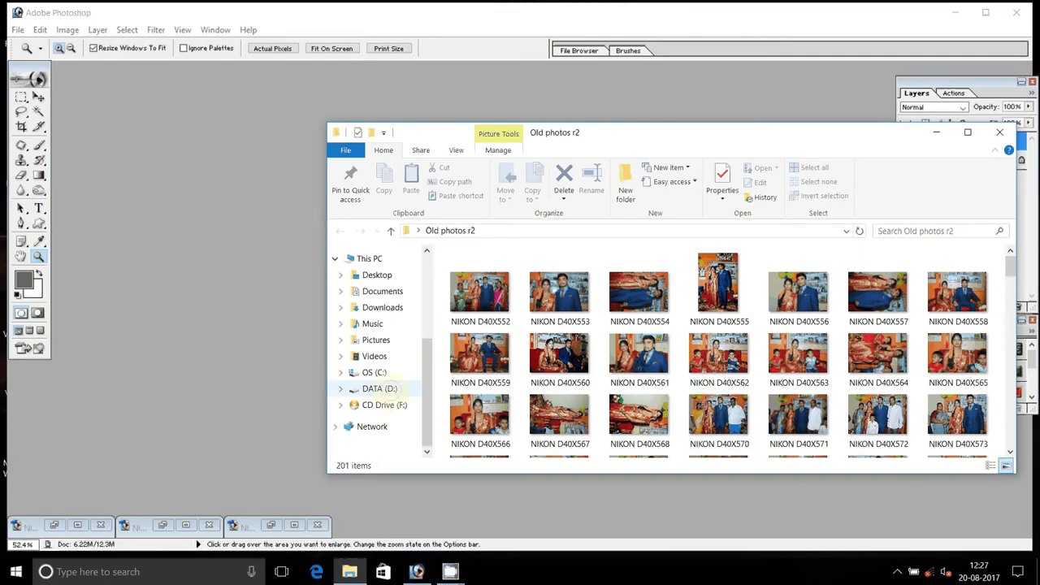
pyautogui.click(379, 389)
pyautogui.doubleClick(479, 379)
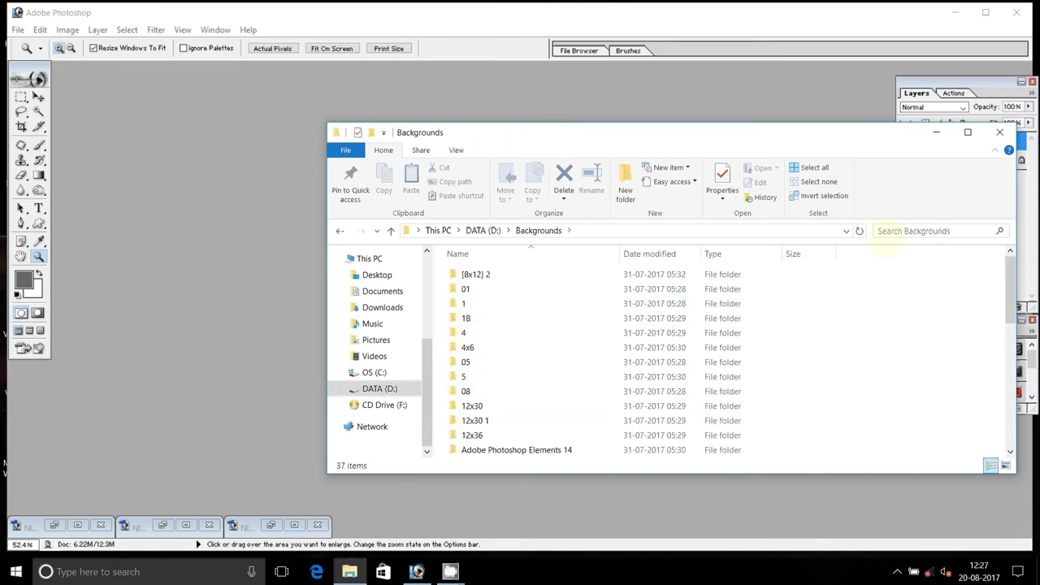
pyautogui.click(999, 132)
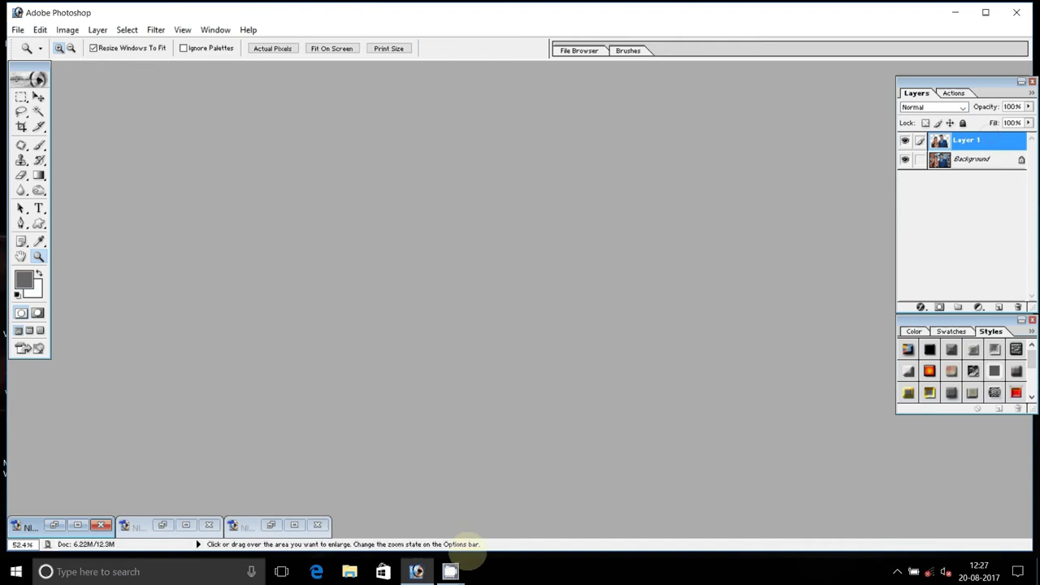
pyautogui.click(17, 30)
pyautogui.click(36, 60)
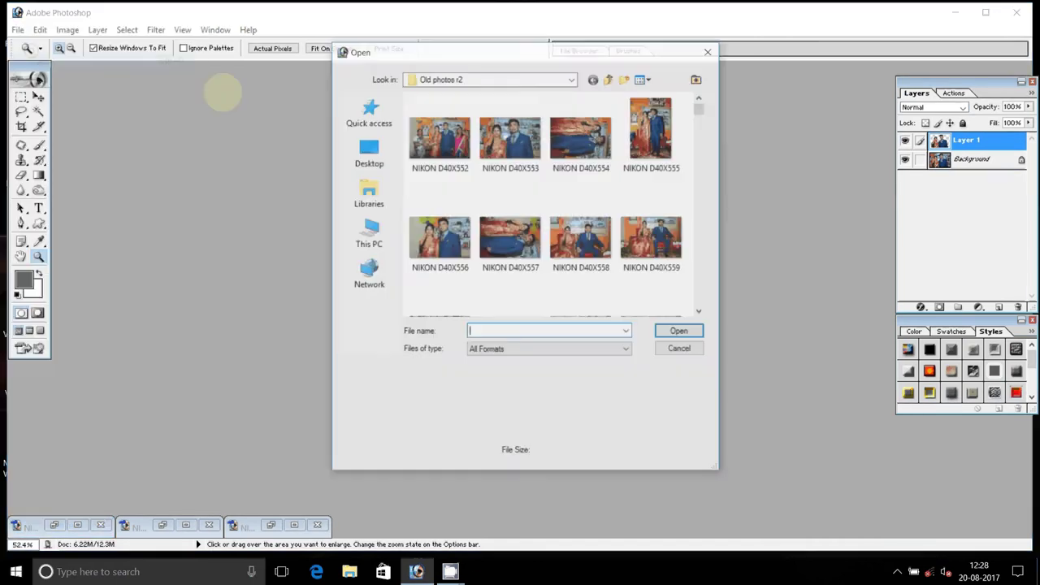
pyautogui.click(368, 234)
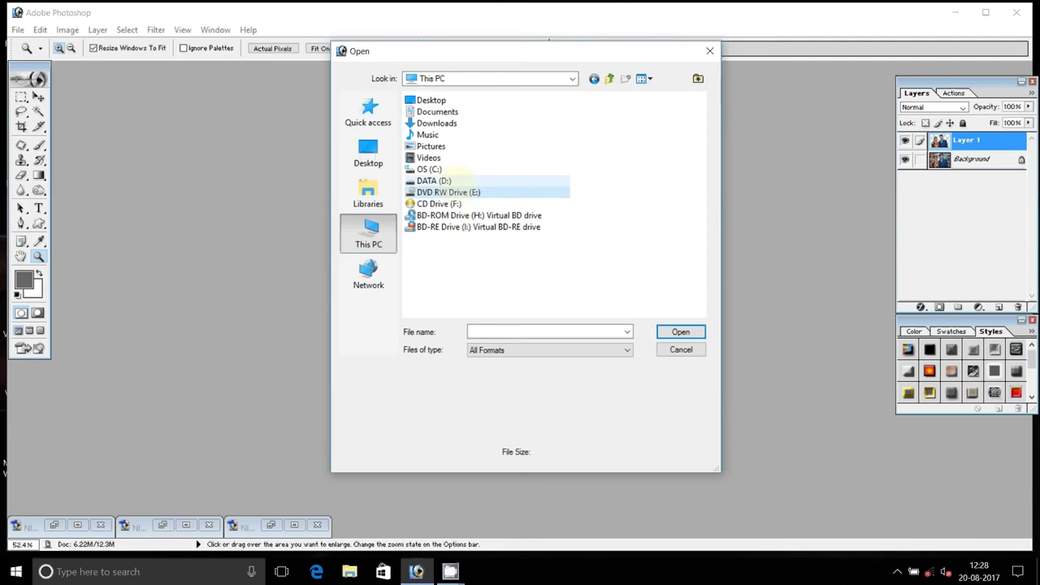
pyautogui.click(434, 181)
pyautogui.click(680, 332)
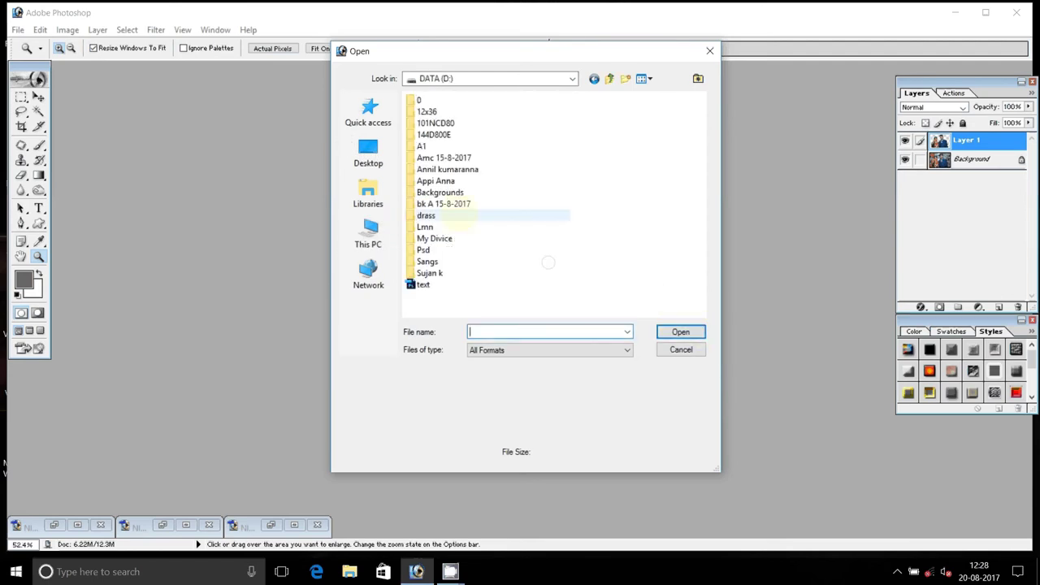
pyautogui.click(440, 192)
pyautogui.click(681, 331)
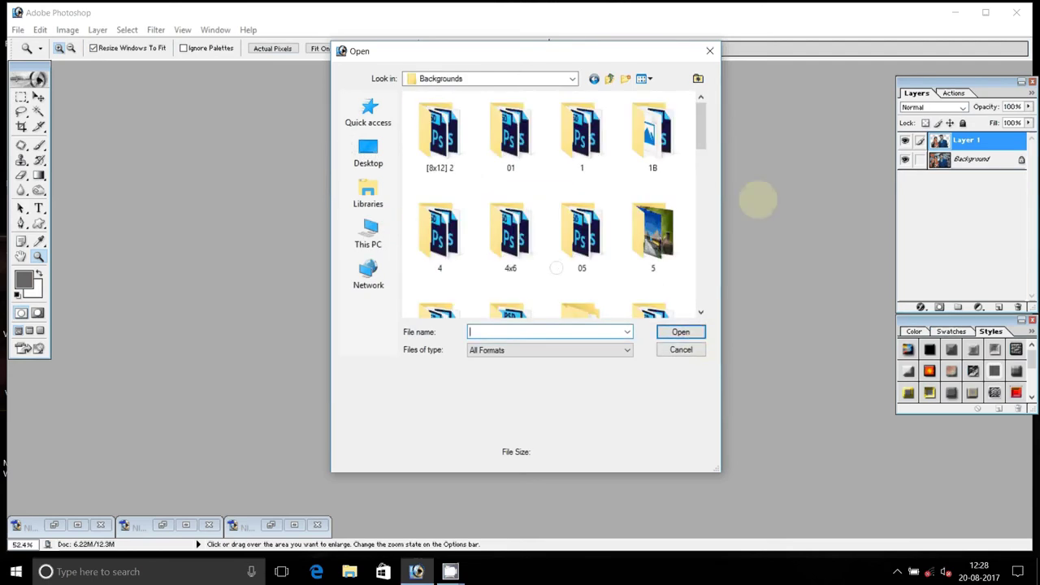
pyautogui.moveTo(701, 138)
pyautogui.mouseDown()
pyautogui.moveTo(707, 280)
pyautogui.moveTo(705, 221)
pyautogui.mouseUp()
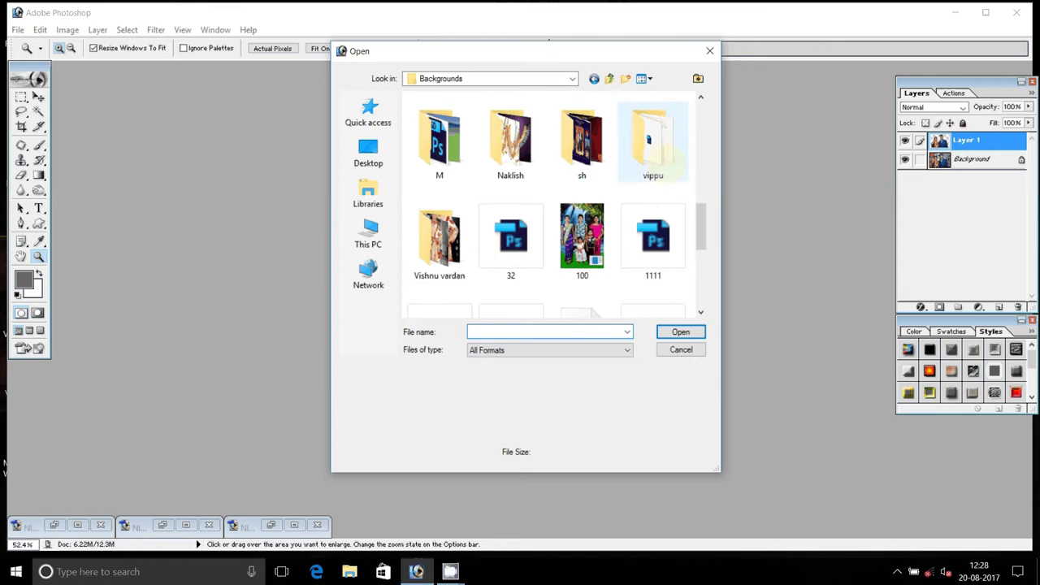
pyautogui.click(581, 142)
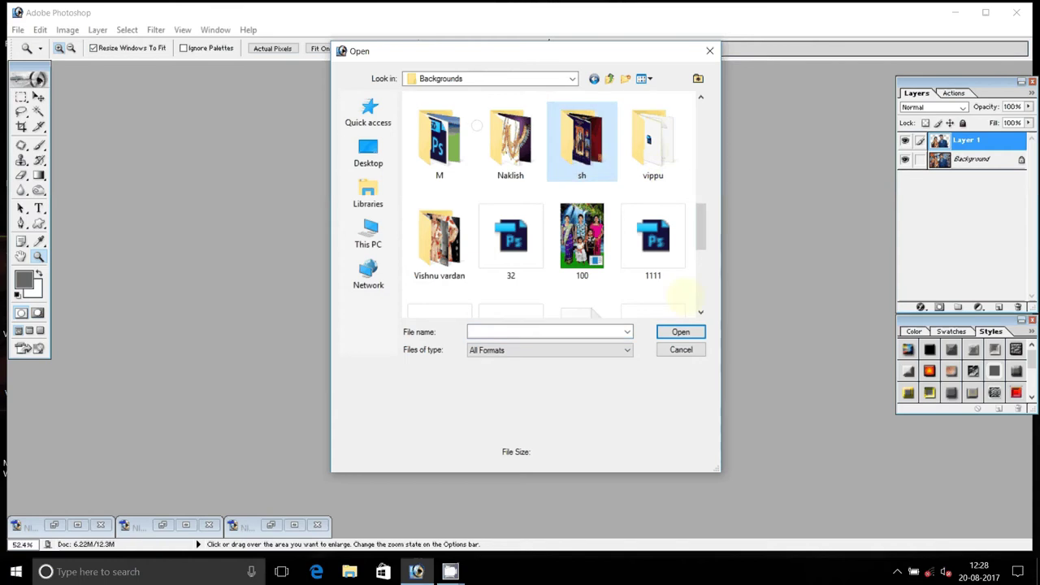
pyautogui.click(681, 332)
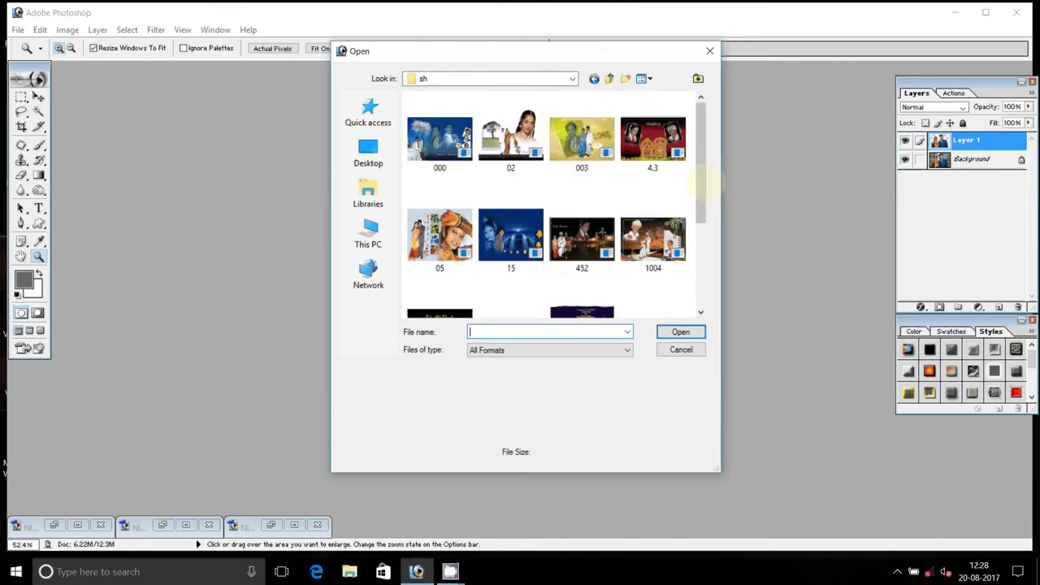
pyautogui.moveTo(700, 167); pyautogui.dragTo(700, 225)
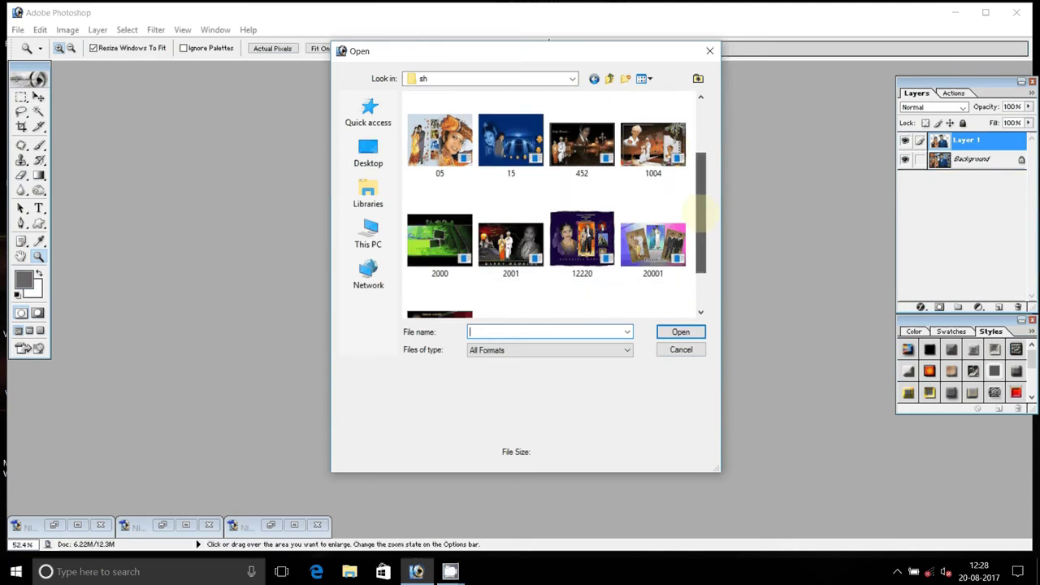
pyautogui.click(653, 130)
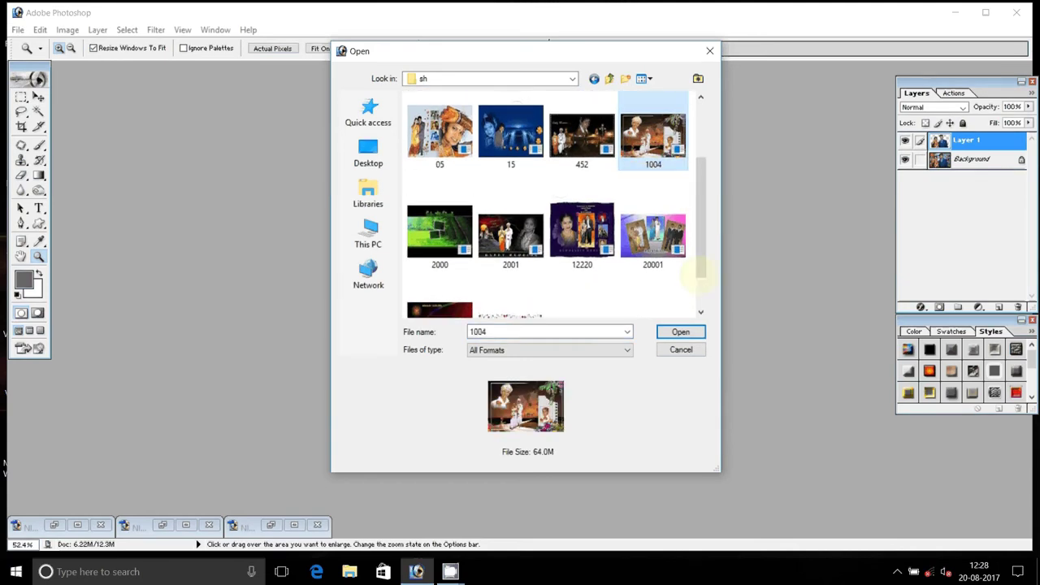
pyautogui.click(681, 332)
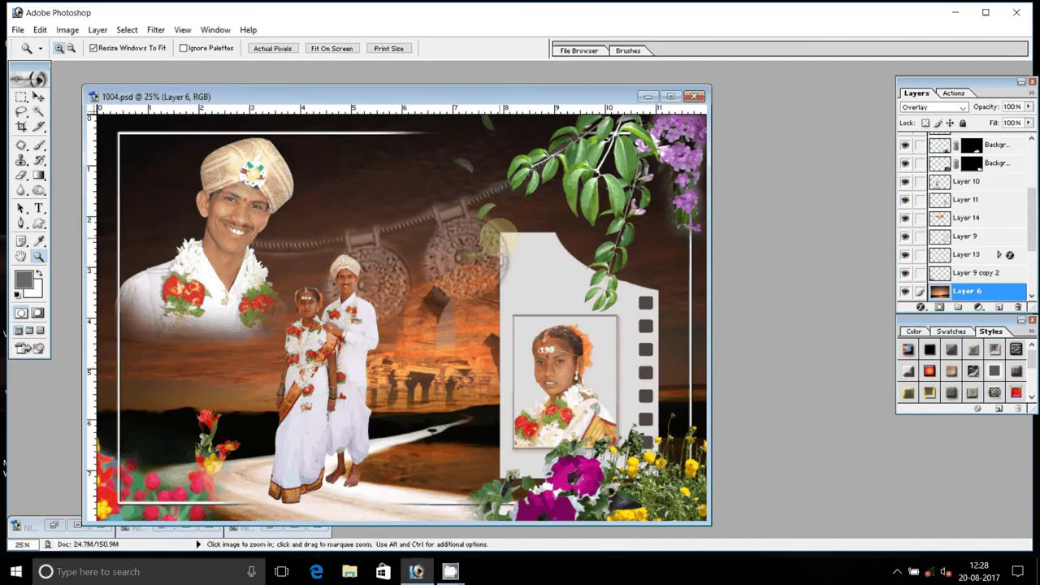
pyautogui.moveTo(500, 236); pyautogui.dragTo(520, 106)
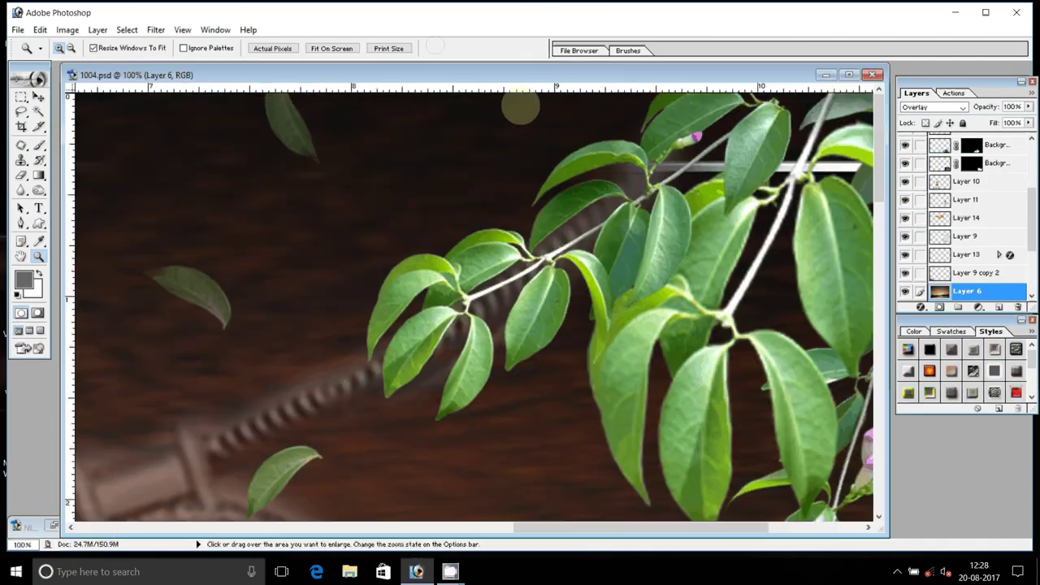
pyautogui.hotkey('ctrl', '0')
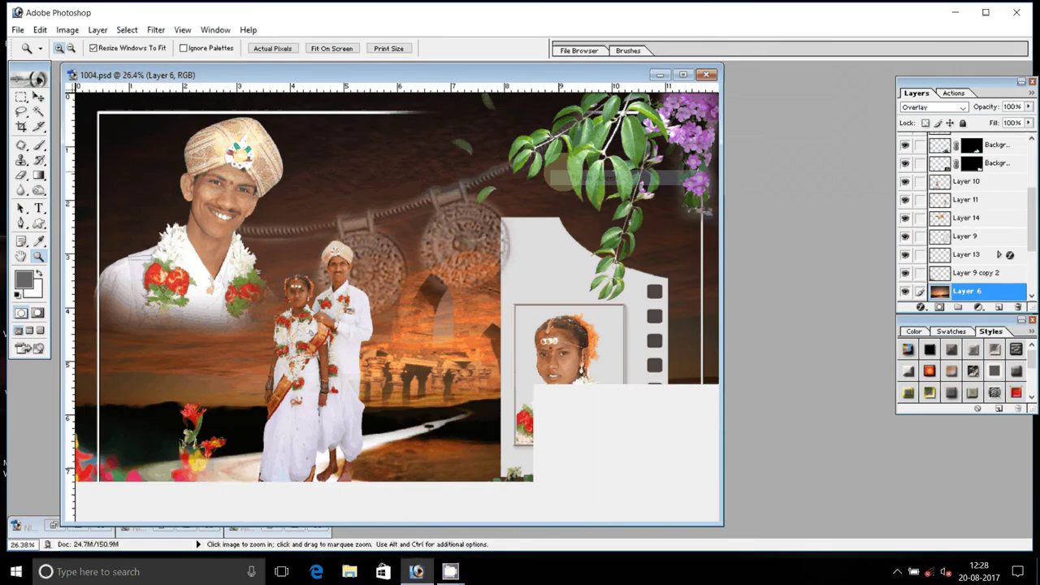
pyautogui.hotkey('ctrl', 'w')
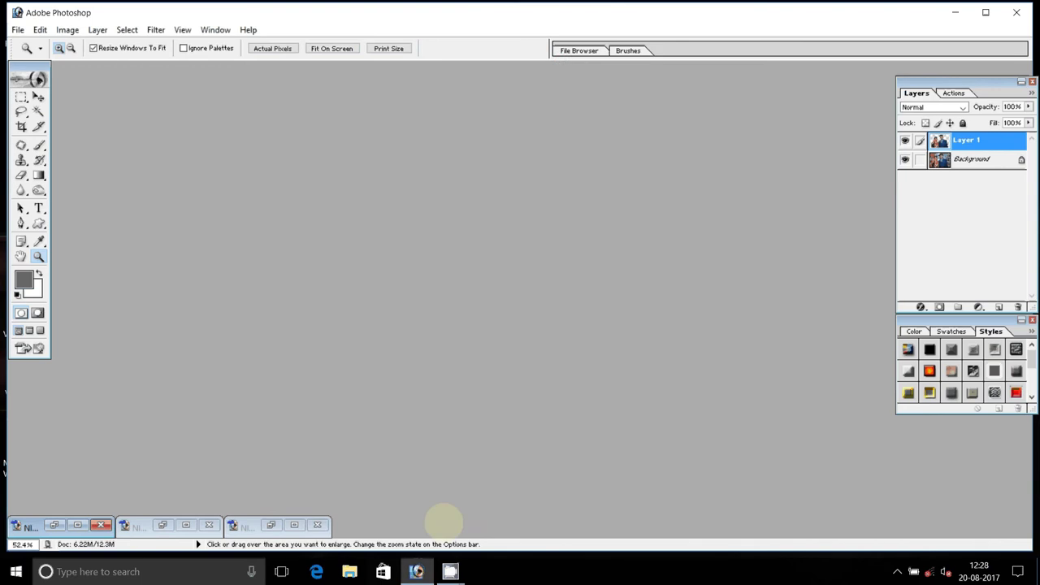
# - Open the '09 copy' image from the Backgrounds\Back Ground folder
pyautogui.hotkey('ctrl', 'o')
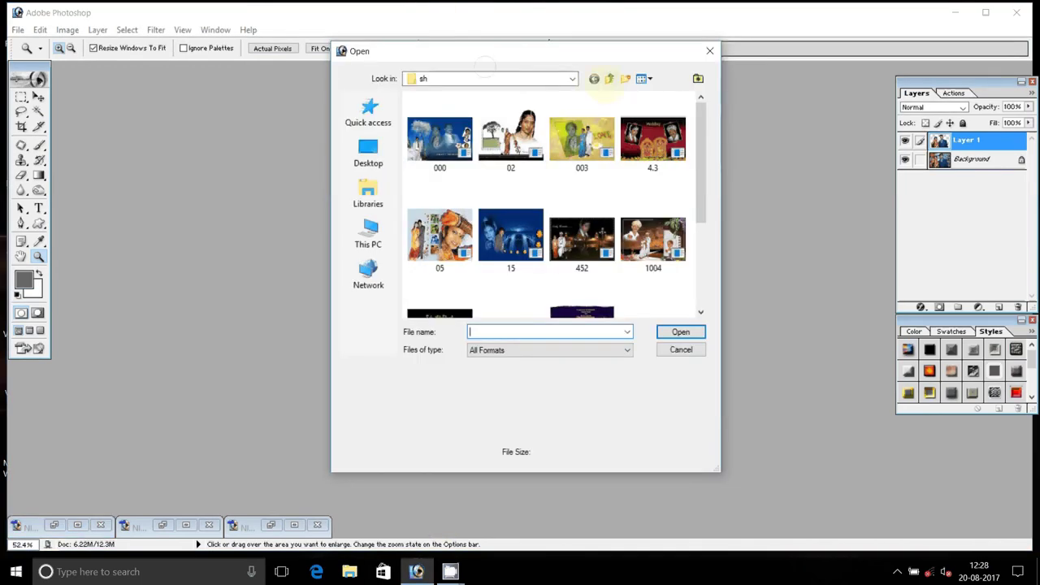
pyautogui.press('BackSpace')
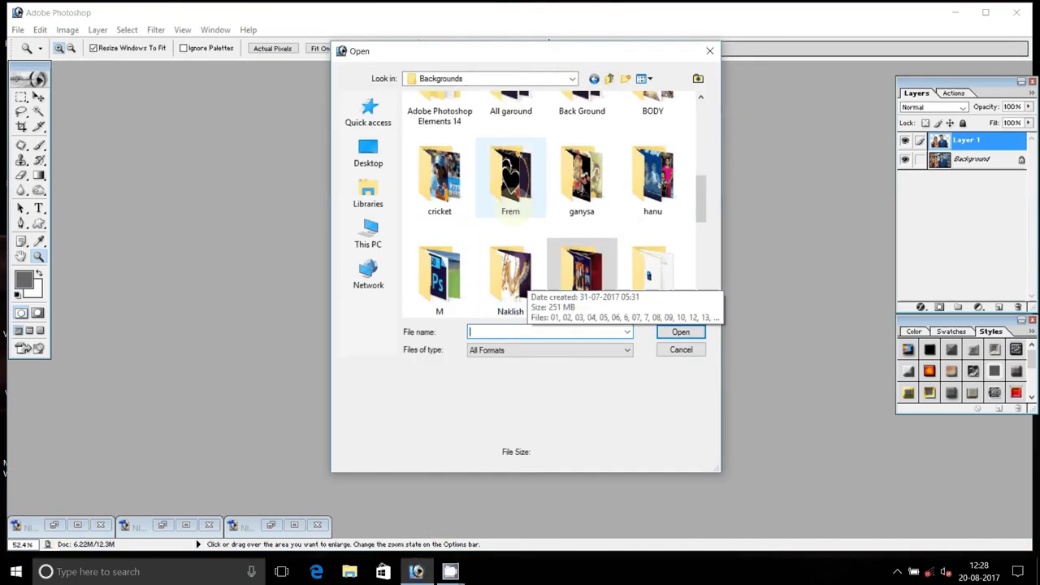
pyautogui.click(510, 178)
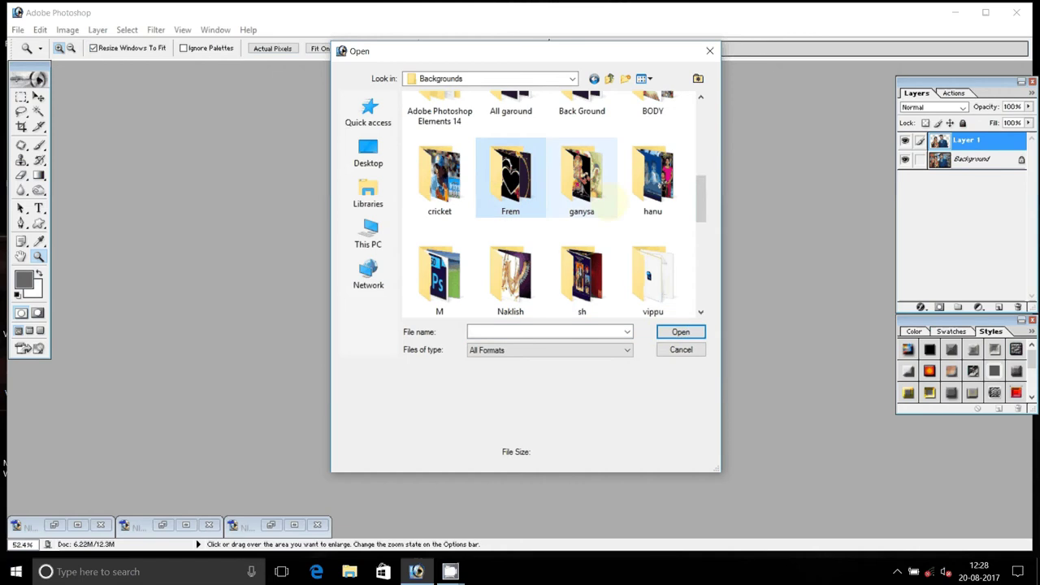
pyautogui.click(582, 179)
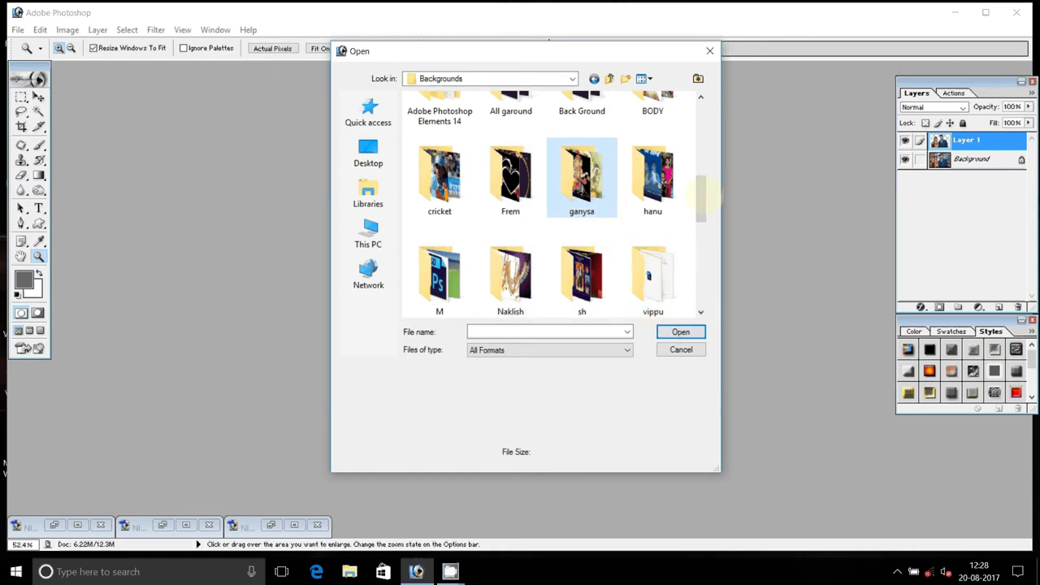
pyautogui.moveTo(701, 200); pyautogui.dragTo(700, 165)
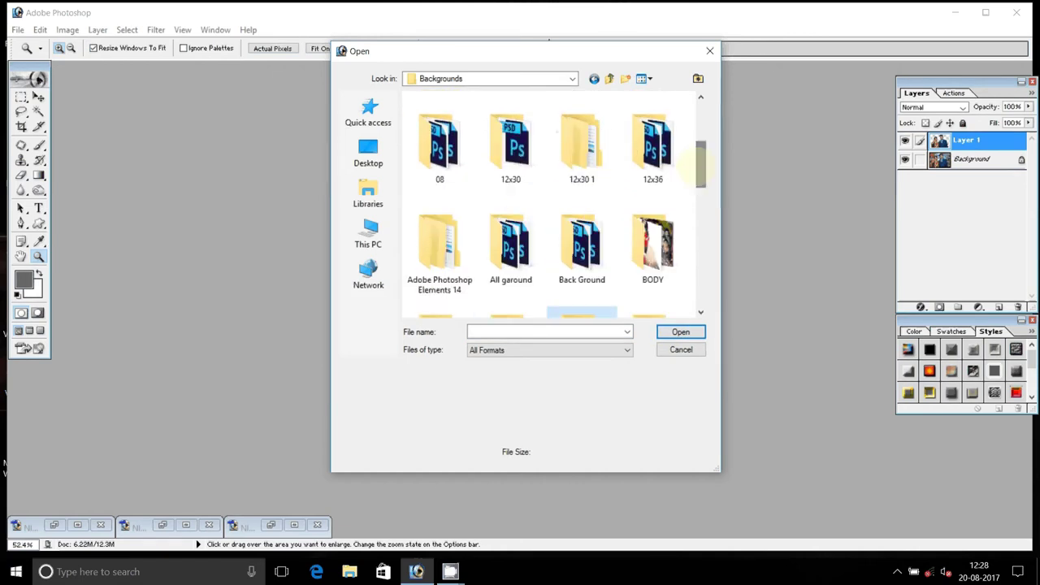
pyautogui.click(551, 260)
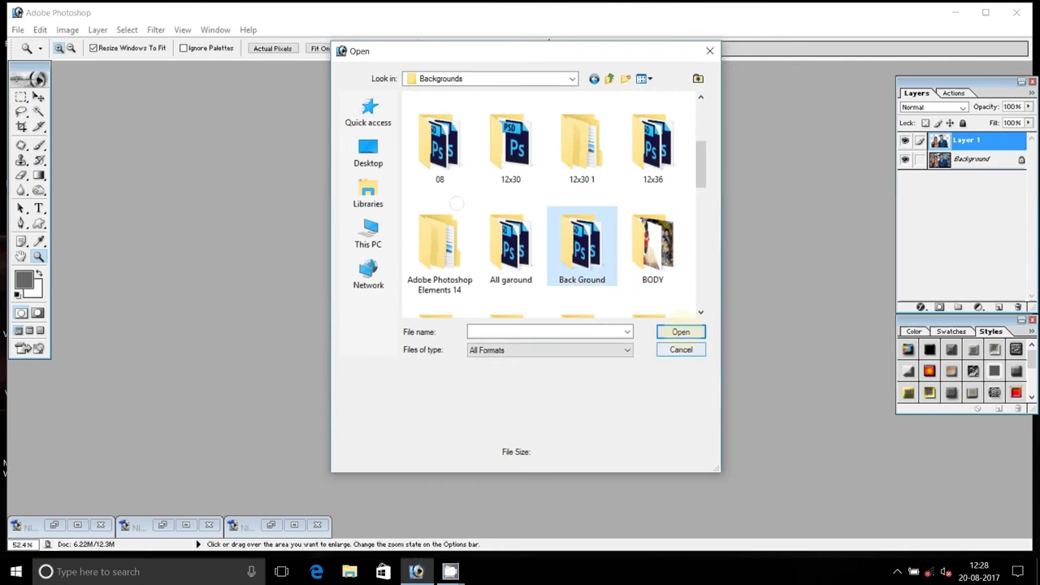
pyautogui.doubleClick(551, 260)
pyautogui.moveTo(700, 109); pyautogui.dragTo(701, 146)
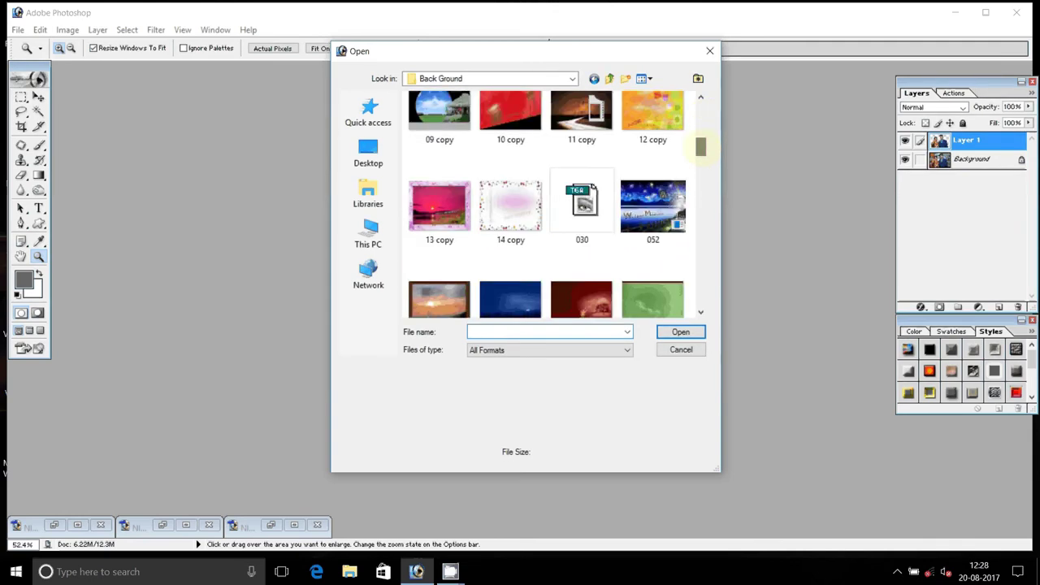
pyautogui.moveTo(653, 114); pyautogui.dragTo(406, 114)
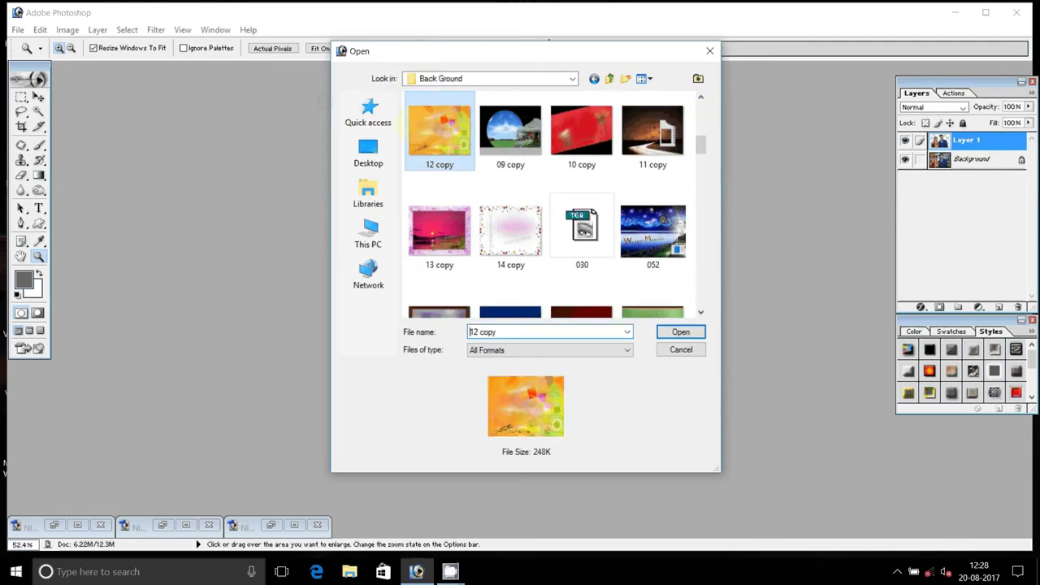
pyautogui.click(510, 130)
pyautogui.click(680, 332)
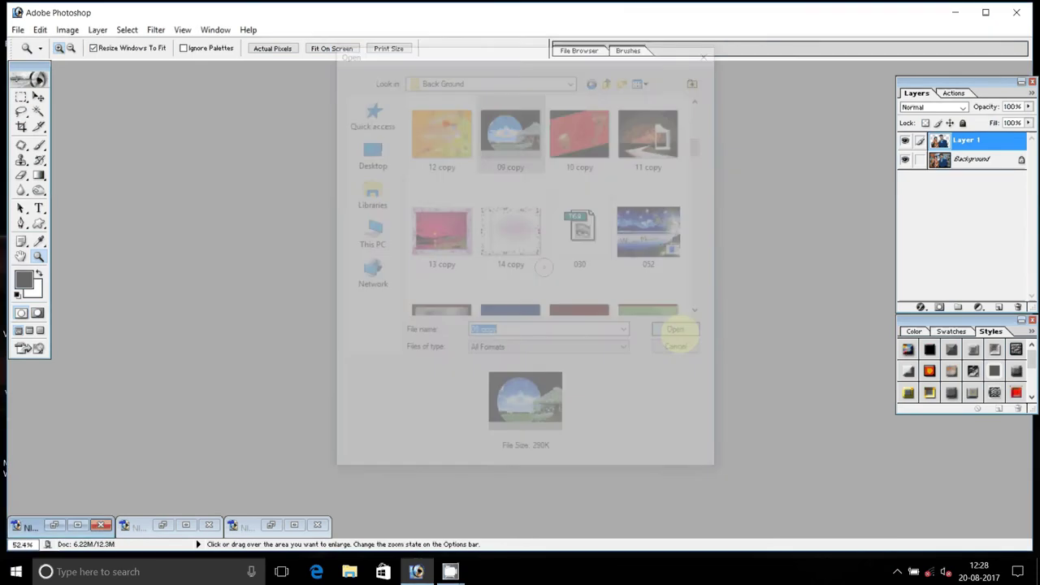
# - Resize 09 copy to 12 × 8 inches at 300 pixels/inch, unconstrained, and fit it on screen
pyautogui.rightClick(427, 98)
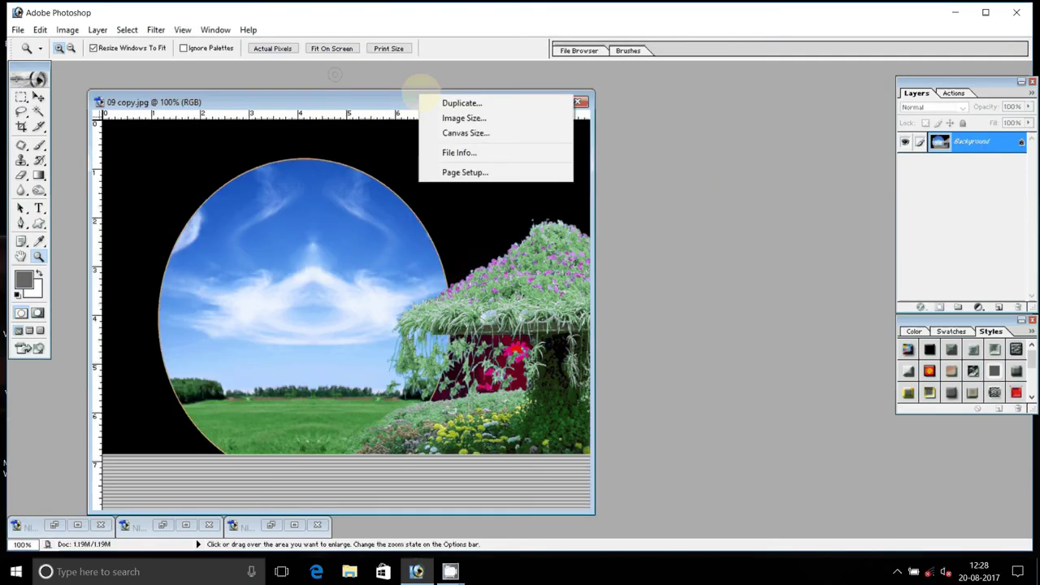
pyautogui.click(463, 118)
pyautogui.click(409, 358)
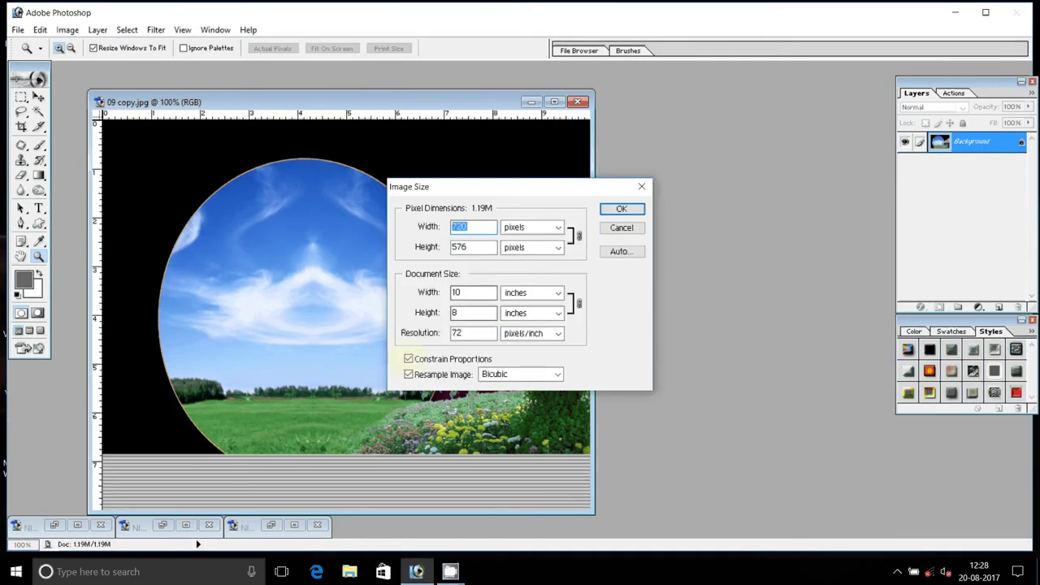
pyautogui.doubleClick(471, 292)
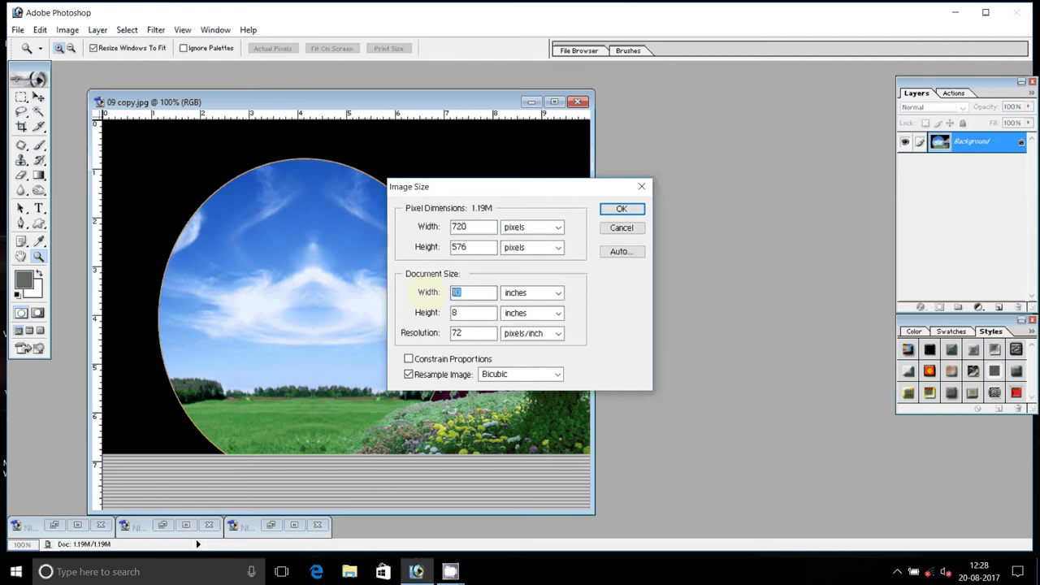
pyautogui.write('12')
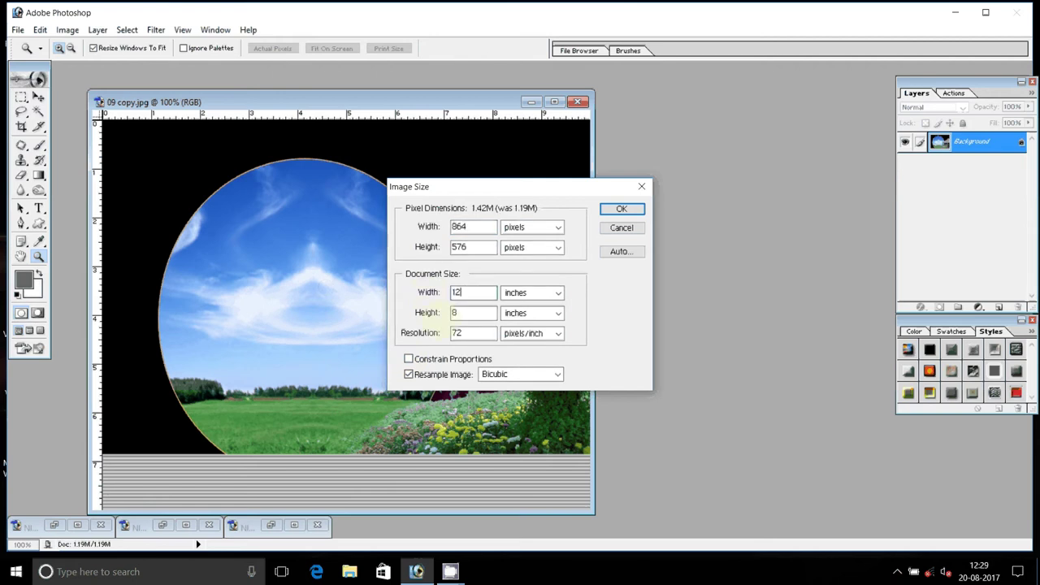
pyautogui.press('Tab')
pyautogui.press('Tab')
pyautogui.write('3')
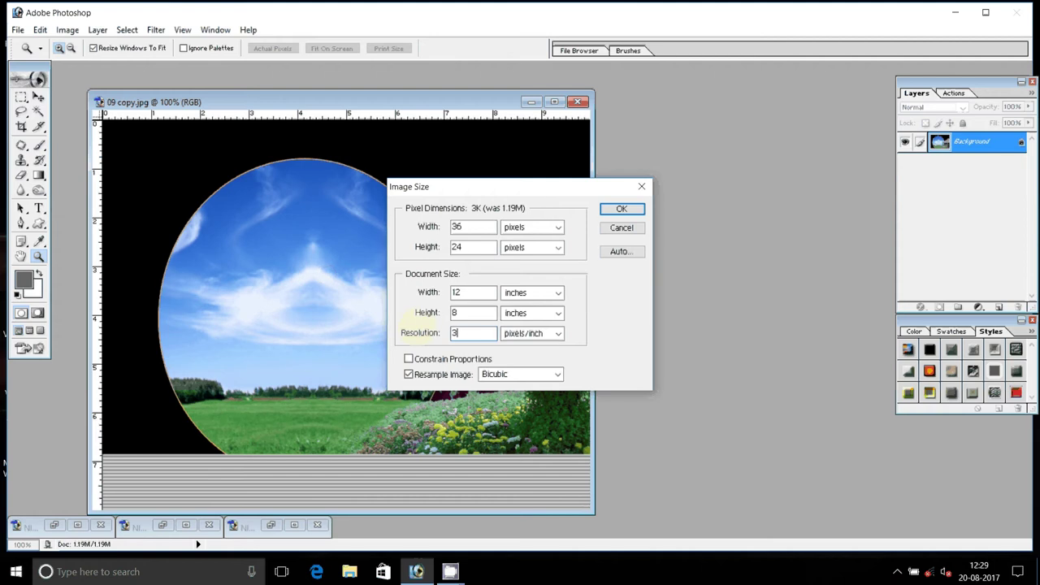
pyautogui.write('00')
pyautogui.click(621, 209)
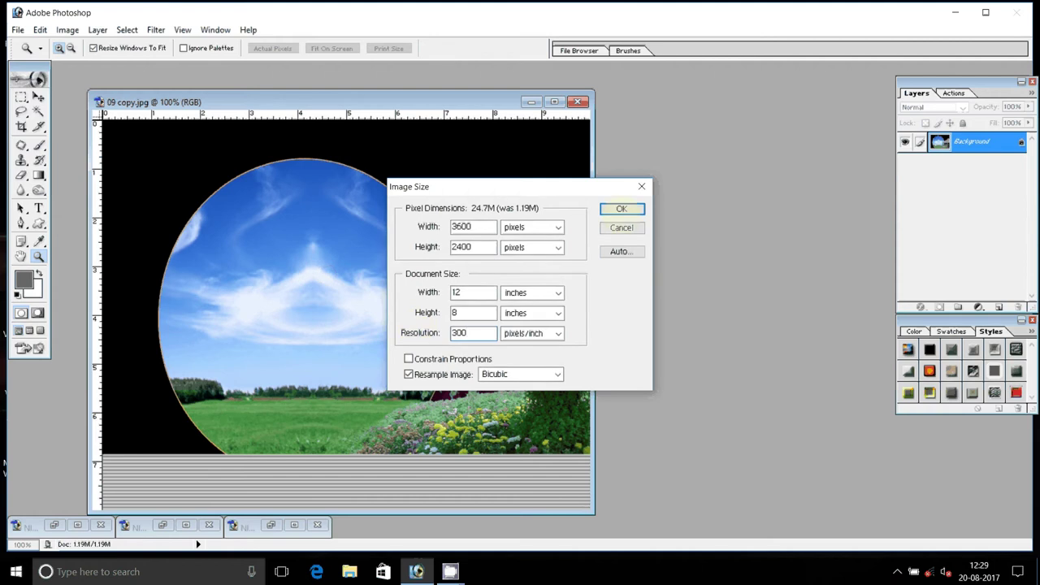
pyautogui.hotkey('ctrl', '0')
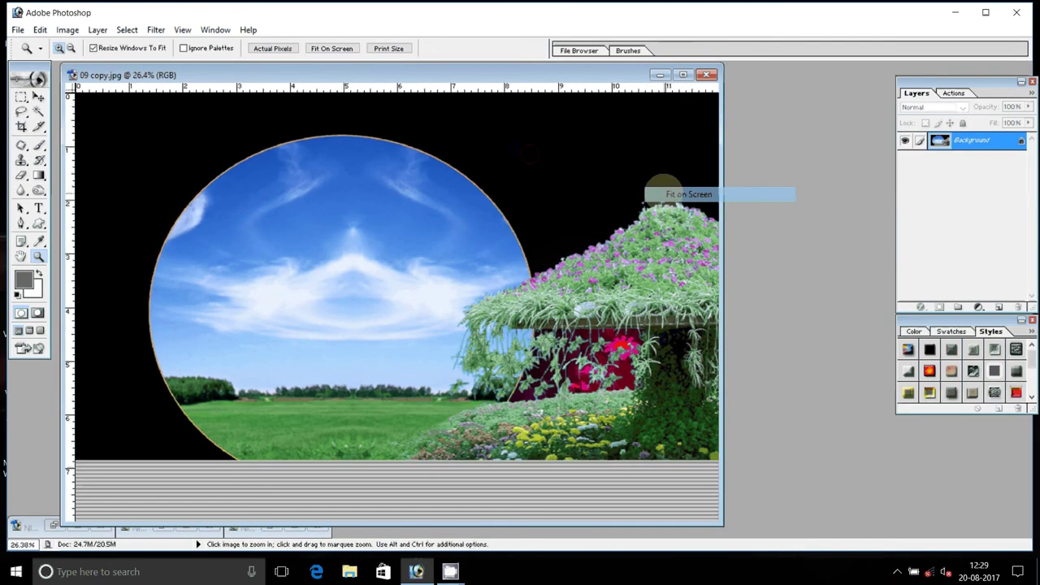
pyautogui.moveTo(616, 74); pyautogui.dragTo(744, 75)
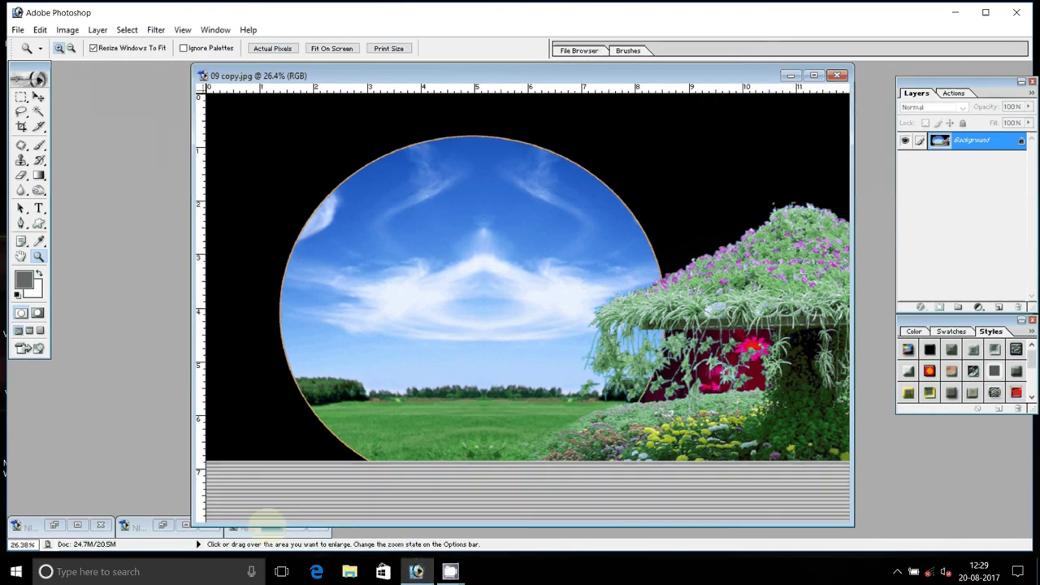
# - Open NIKON D40X560.JPG and drag the seated couple onto 09 copy.jpg as Layer 1
pyautogui.doubleClick(244, 530)
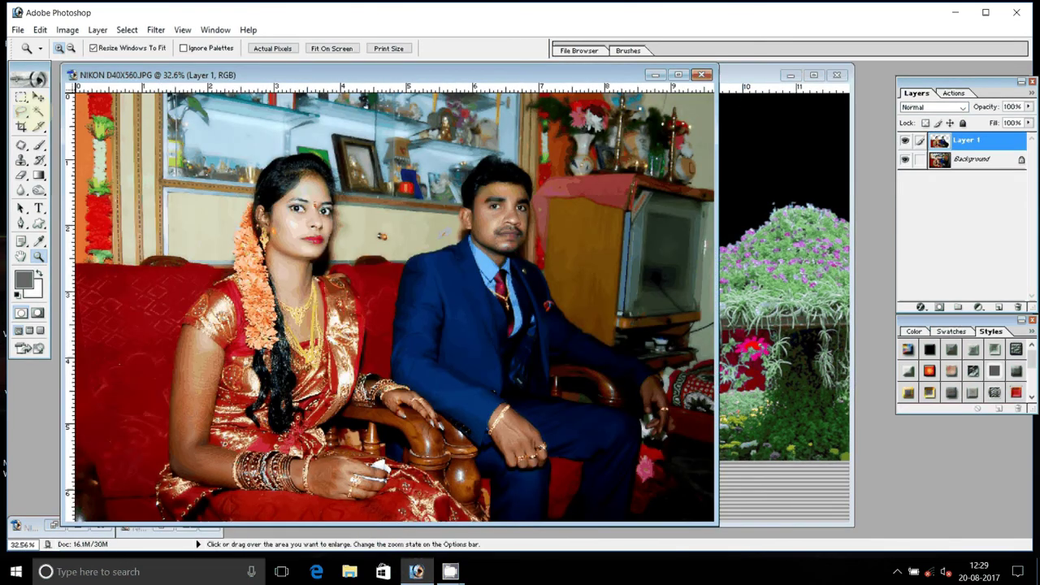
pyautogui.click(38, 97)
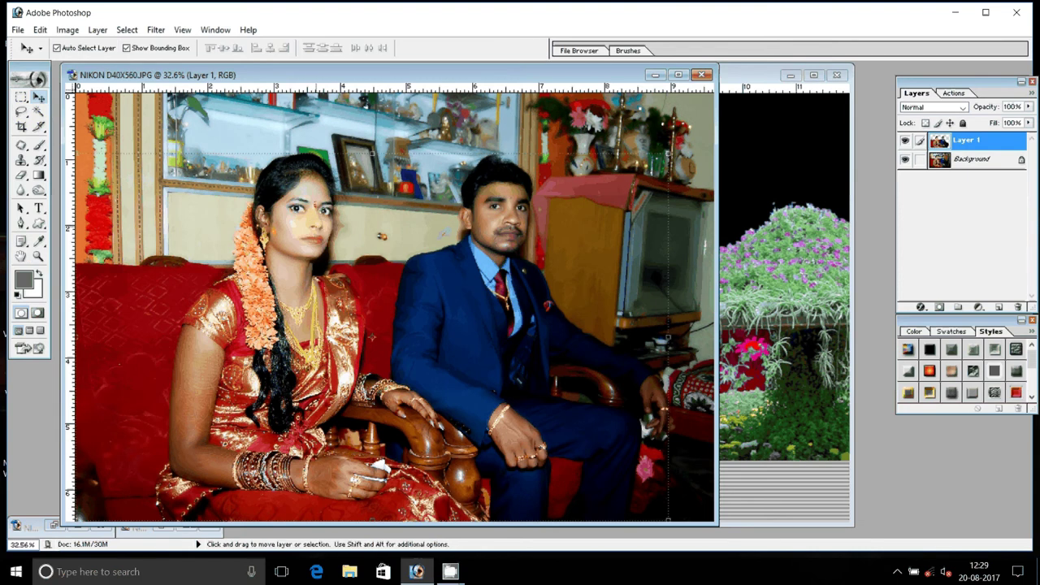
pyautogui.moveTo(338, 195)
pyautogui.mouseDown()
pyautogui.moveTo(749, 195)
pyautogui.moveTo(456, 230)
pyautogui.moveTo(453, 221)
pyautogui.mouseUp()
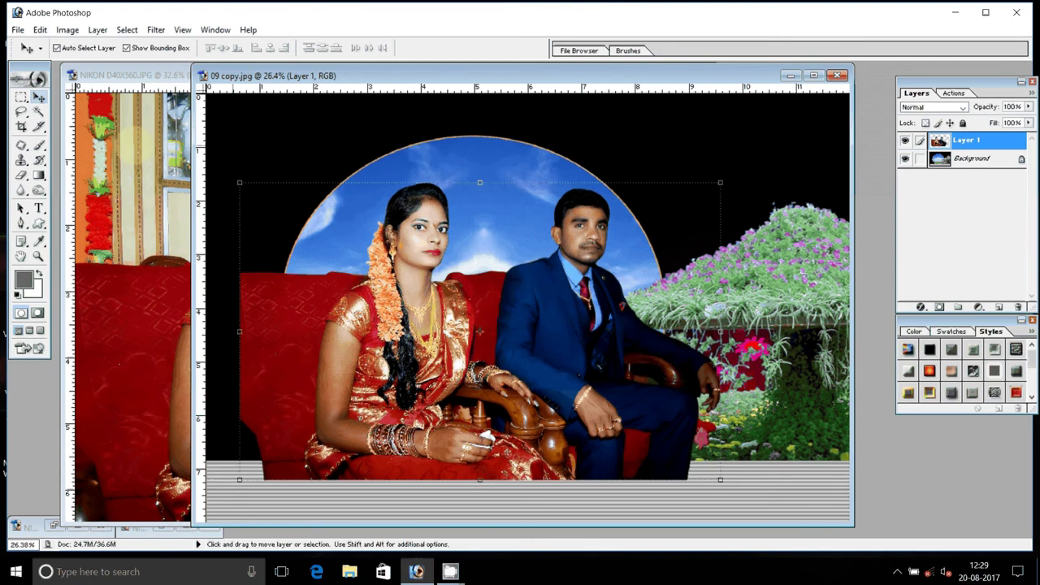
# - Erase the sofa around the seated couple with a 500-pixel eraser brush
pyautogui.press('e')
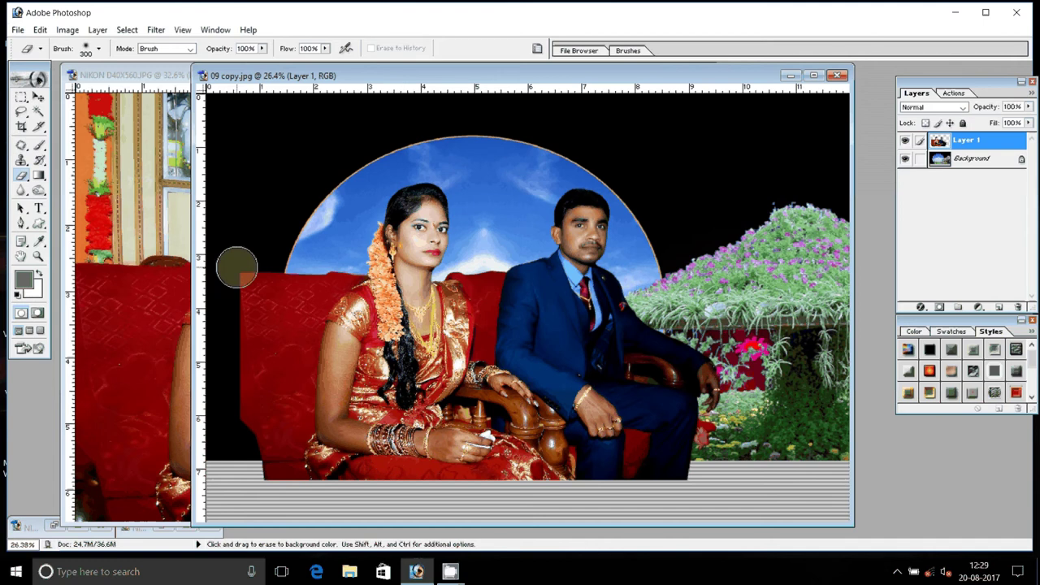
pyautogui.press(']')
pyautogui.press(']')
pyautogui.moveTo(255, 325)
pyautogui.mouseDown()
pyautogui.moveTo(294, 278)
pyautogui.moveTo(267, 386)
pyautogui.moveTo(335, 471)
pyautogui.moveTo(497, 491)
pyautogui.moveTo(723, 341)
pyautogui.moveTo(650, 312)
pyautogui.moveTo(653, 272)
pyautogui.moveTo(640, 455)
pyautogui.moveTo(309, 402)
pyautogui.moveTo(642, 400)
pyautogui.moveTo(677, 483)
pyautogui.mouseUp()
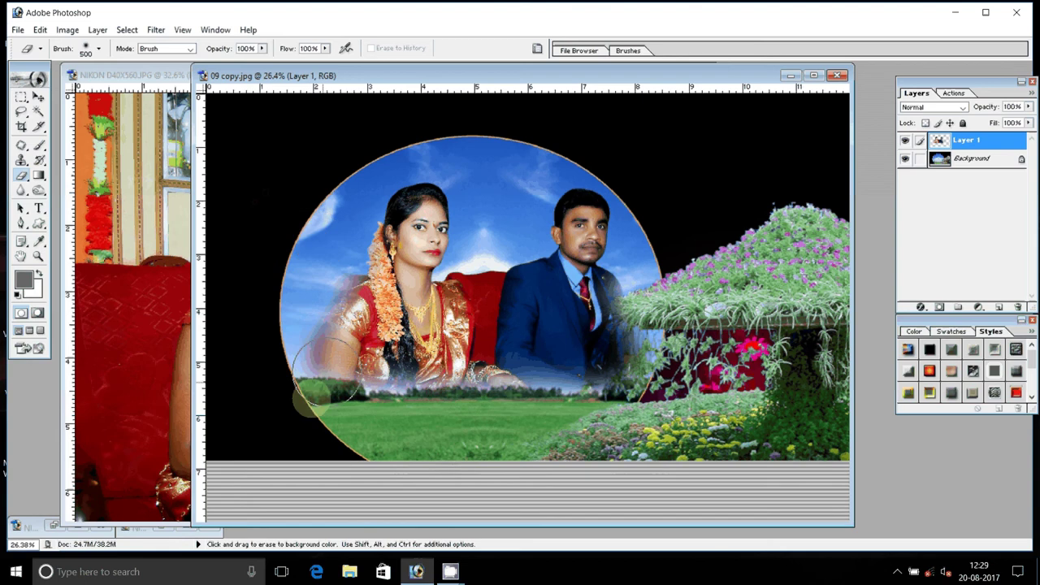
pyautogui.click(122, 186)
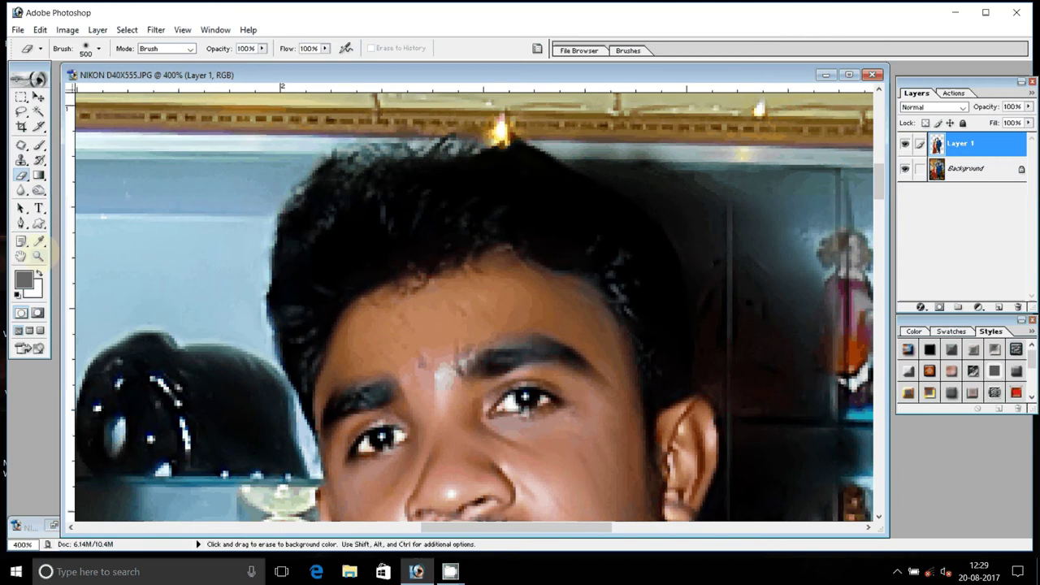
# - Fit NIKON D40X555.JPG on screen and drag the standing couple onto the page's right side
pyautogui.click(37, 256)
pyautogui.click(332, 48)
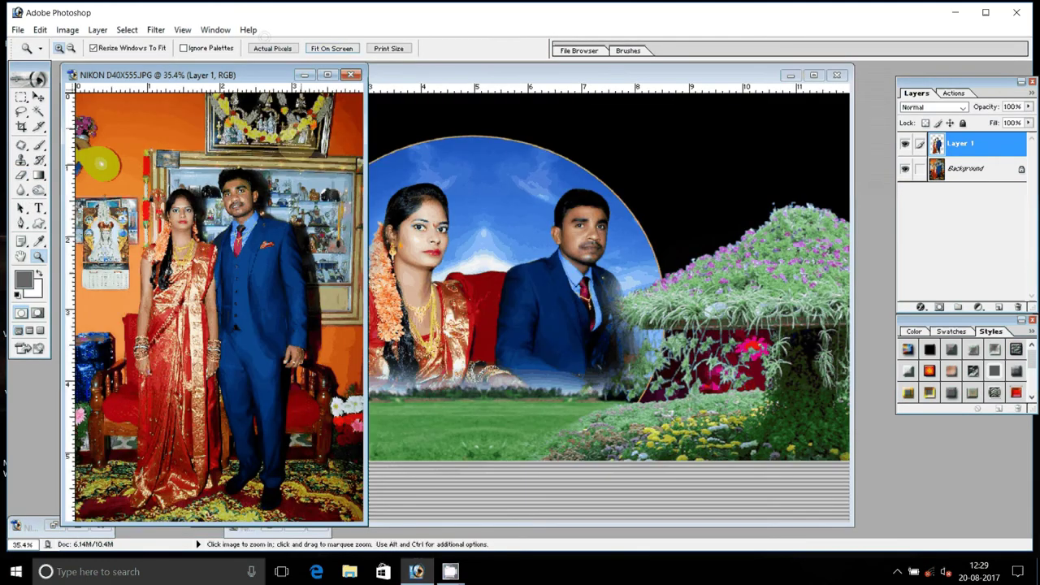
pyautogui.click(38, 97)
pyautogui.moveTo(269, 300)
pyautogui.mouseDown()
pyautogui.moveTo(313, 277)
pyautogui.moveTo(216, 300)
pyautogui.moveTo(760, 321)
pyautogui.mouseUp()
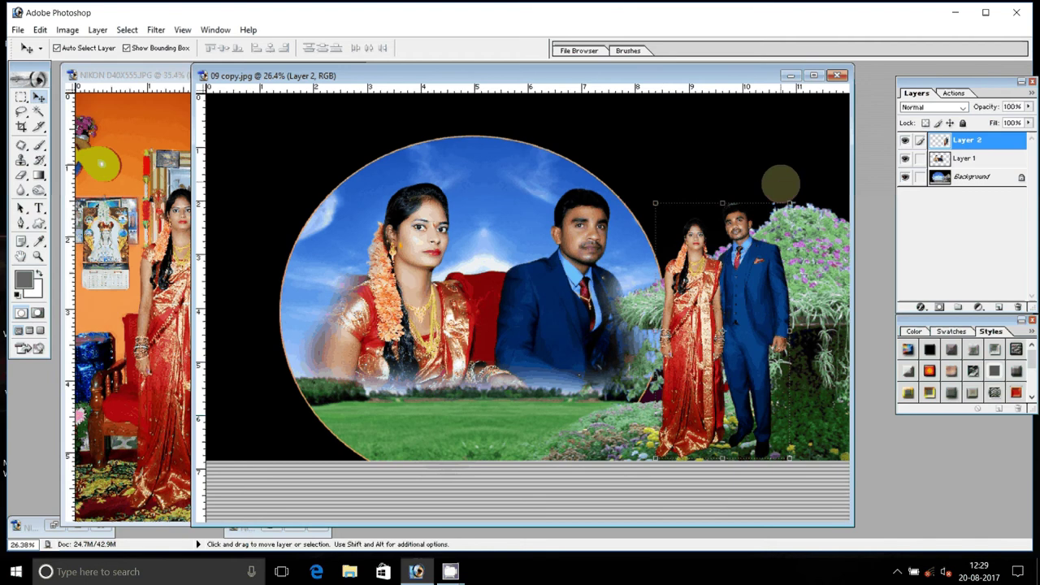
# - Scale the standing couple on Layer 2 up to 147.5% so their feet reach the striped band
pyautogui.moveTo(789, 195)
pyautogui.mouseDown()
pyautogui.moveTo(826, 170)
pyautogui.moveTo(837, 147)
pyautogui.mouseUp()
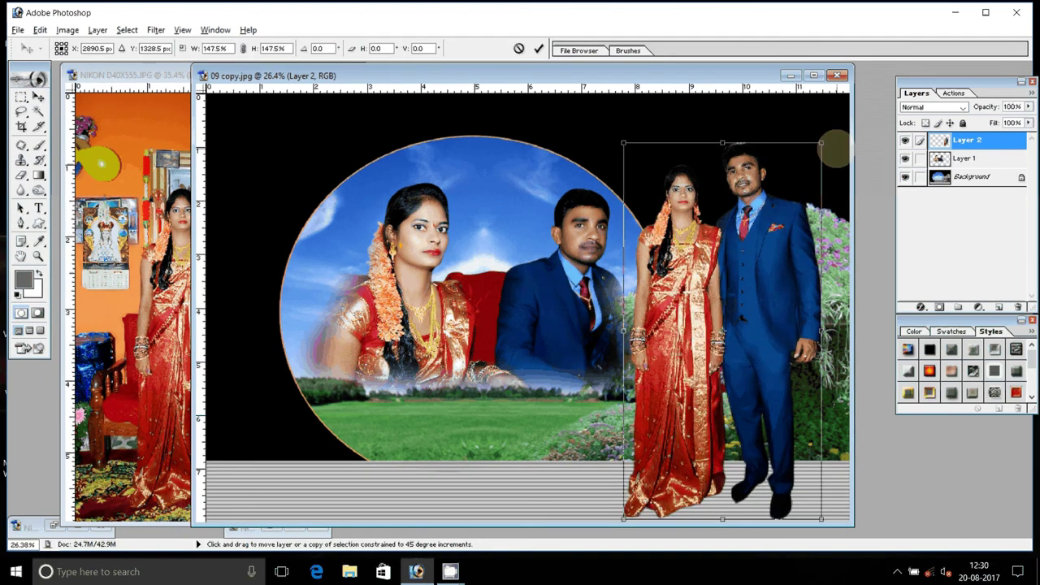
pyautogui.press('Return')
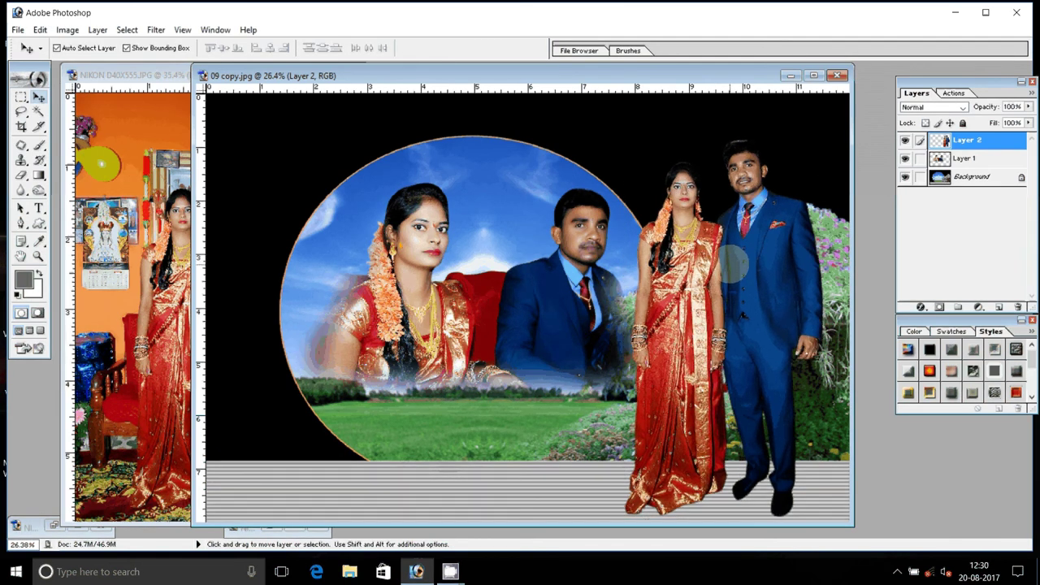
pyautogui.click(731, 256)
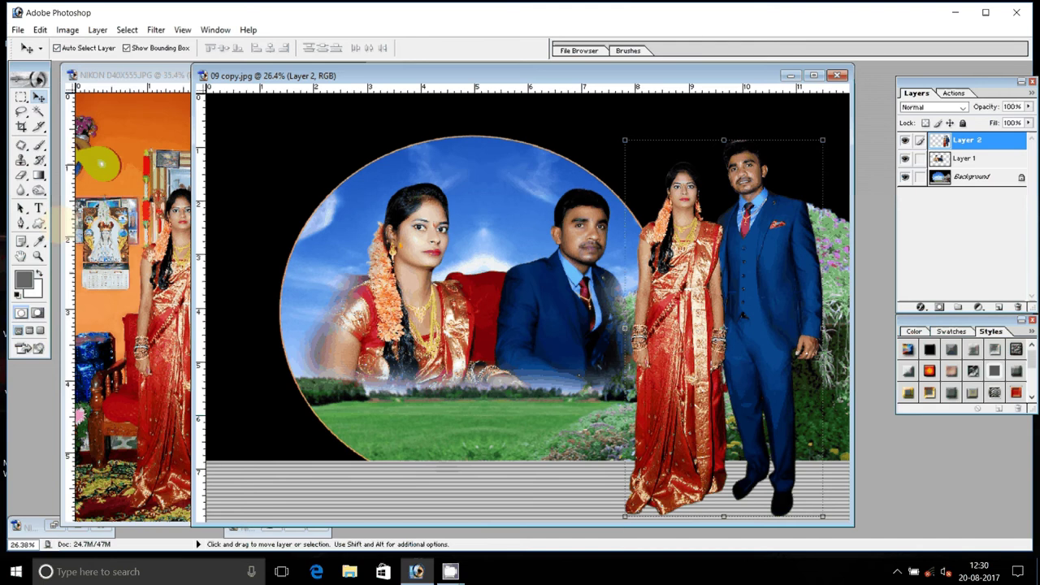
pyautogui.click(38, 223)
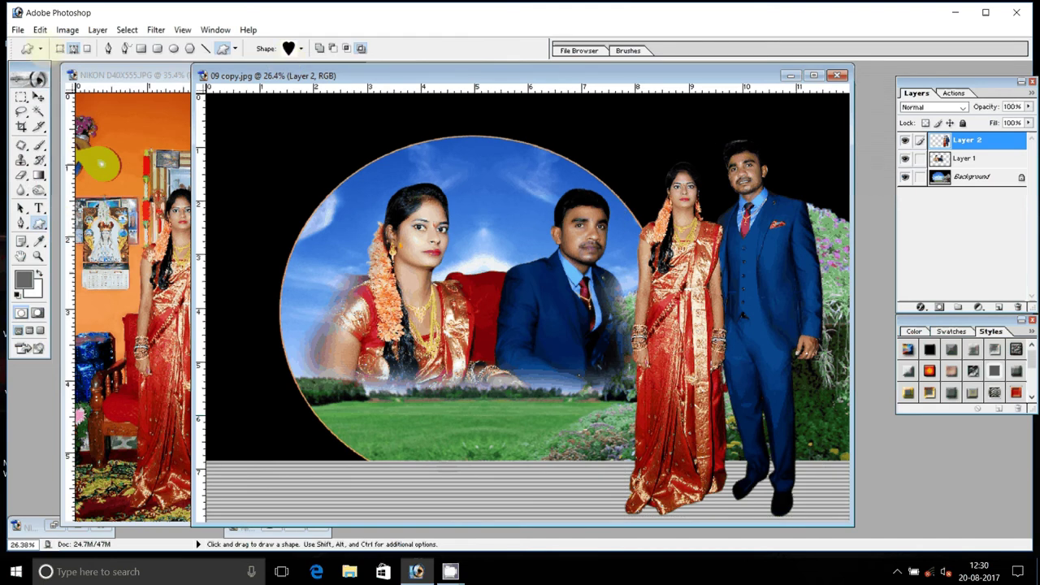
# - Draw a dark-red styled heart shape layer near the page's top-left
pyautogui.click(61, 48)
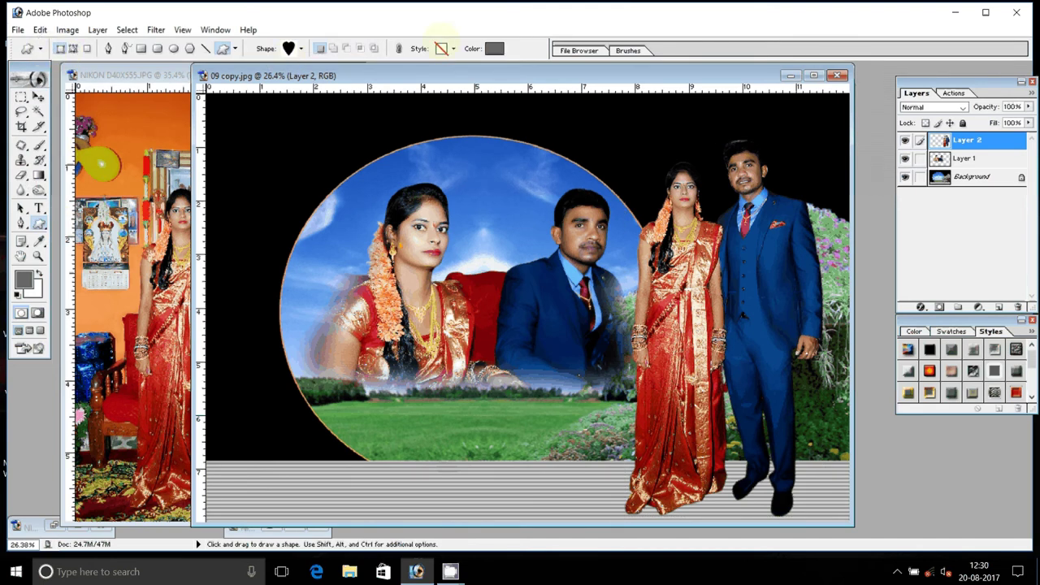
pyautogui.click(451, 48)
pyautogui.click(420, 142)
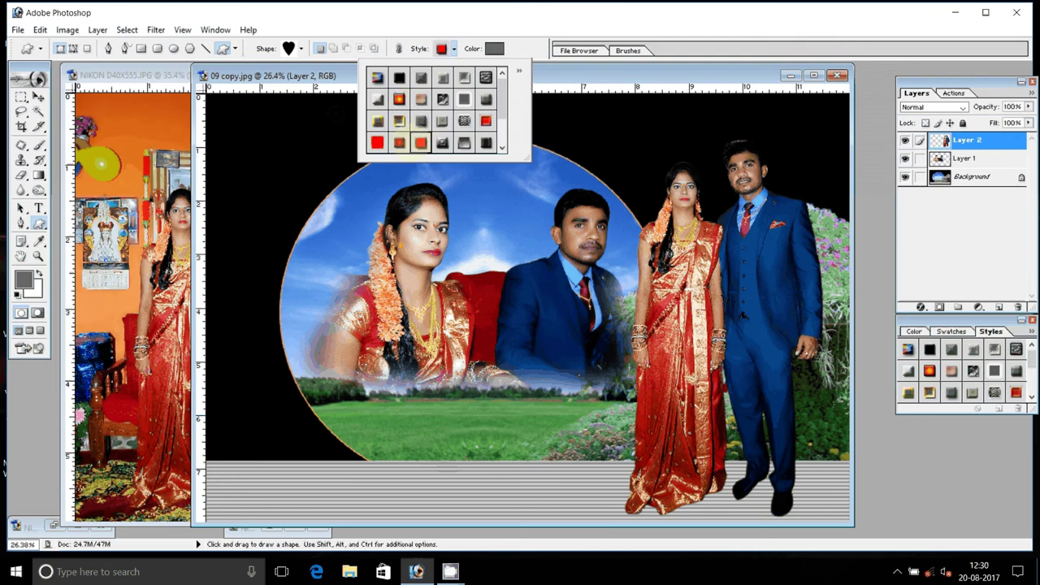
pyautogui.click(399, 143)
pyautogui.moveTo(233, 126); pyautogui.dragTo(307, 205)
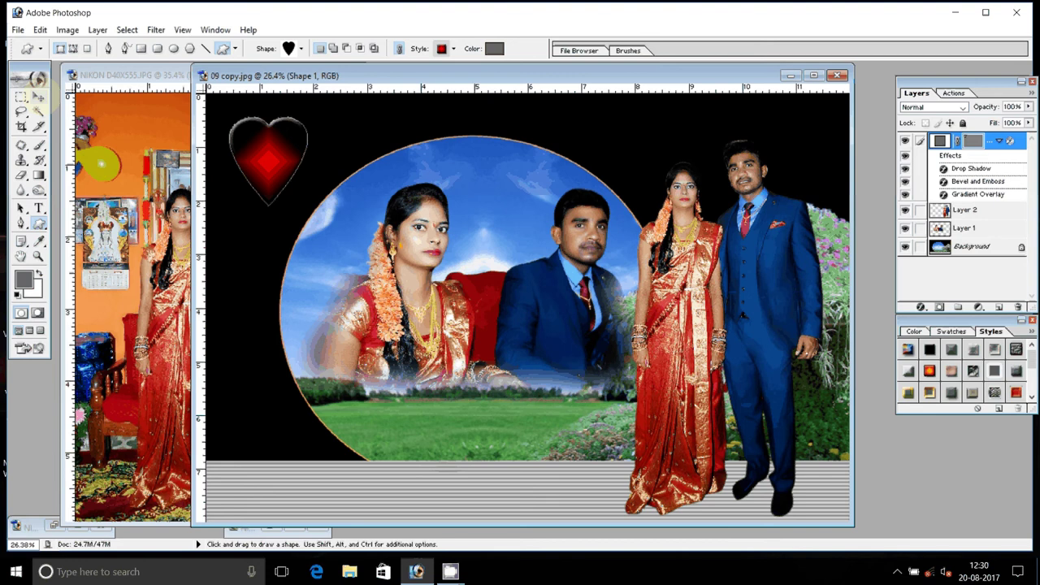
# - Duplicate the heart slightly down-right and give the copy a solid red outlined style
pyautogui.click(38, 96)
pyautogui.moveTo(268, 163); pyautogui.dragTo(314, 179)
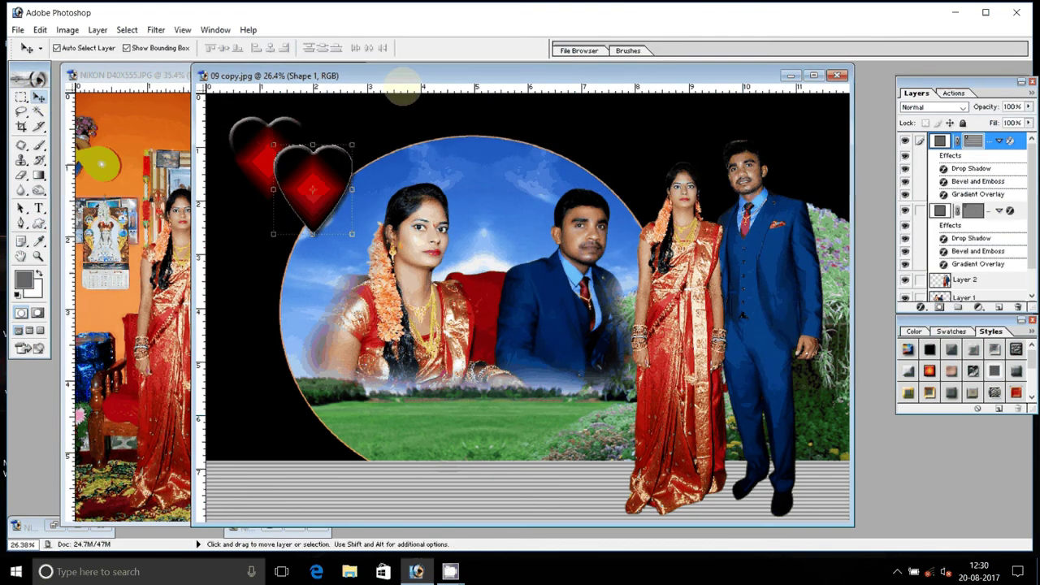
pyautogui.click(39, 239)
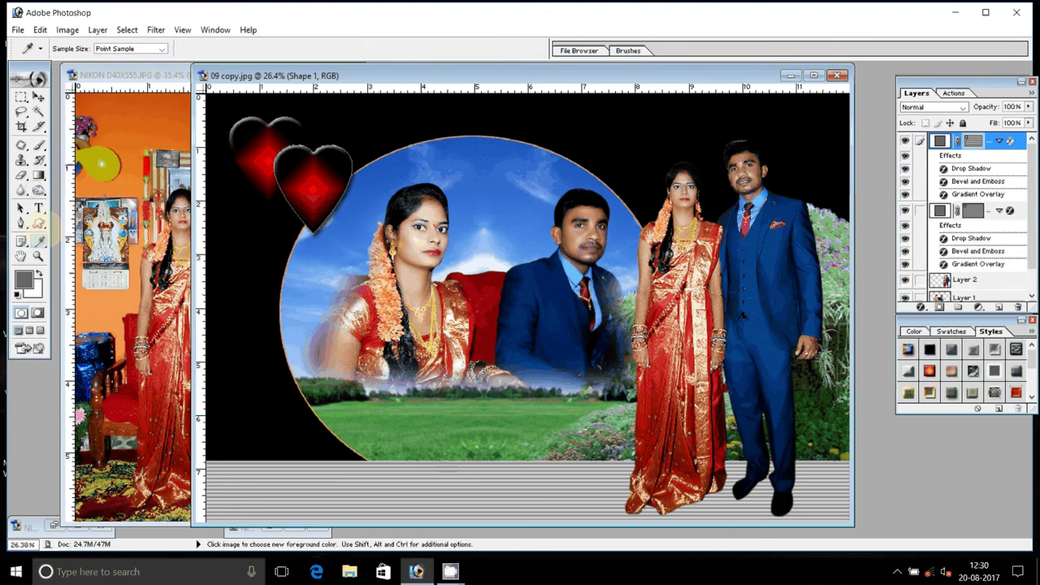
pyautogui.click(38, 222)
pyautogui.click(452, 49)
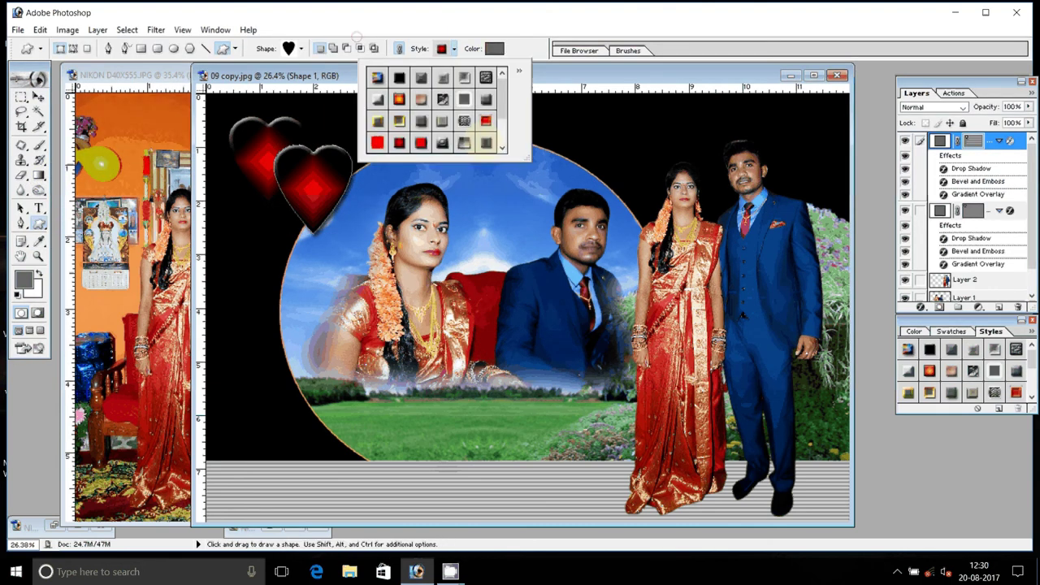
pyautogui.click(485, 121)
pyautogui.click(486, 121)
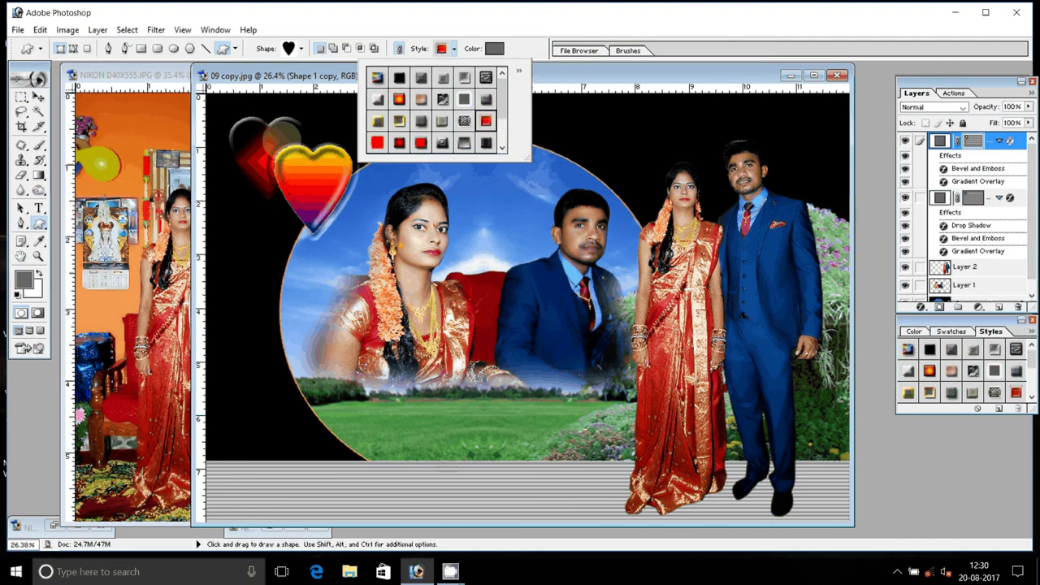
pyautogui.click(420, 143)
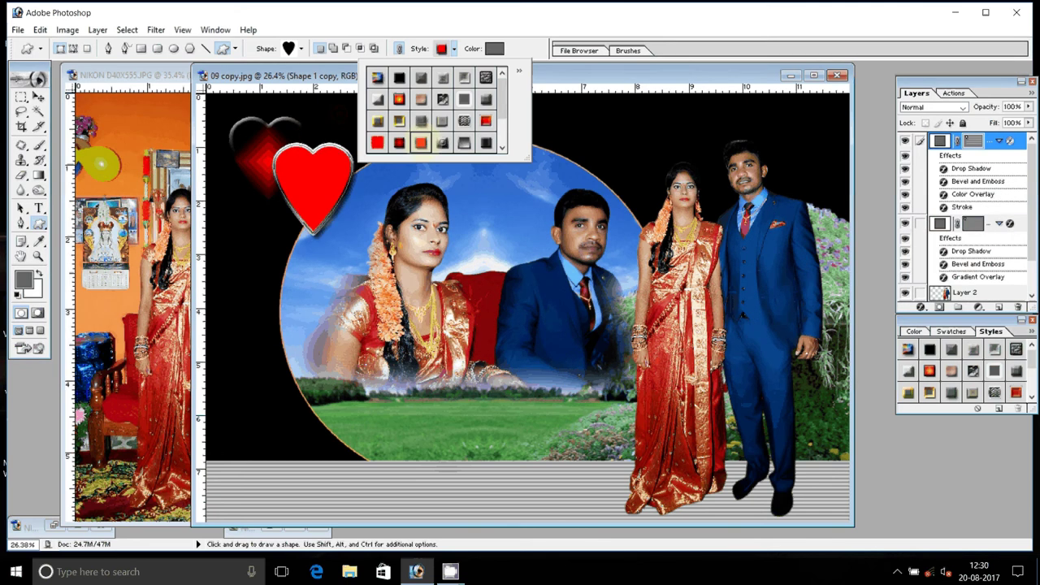
pyautogui.click(39, 96)
pyautogui.click(244, 142)
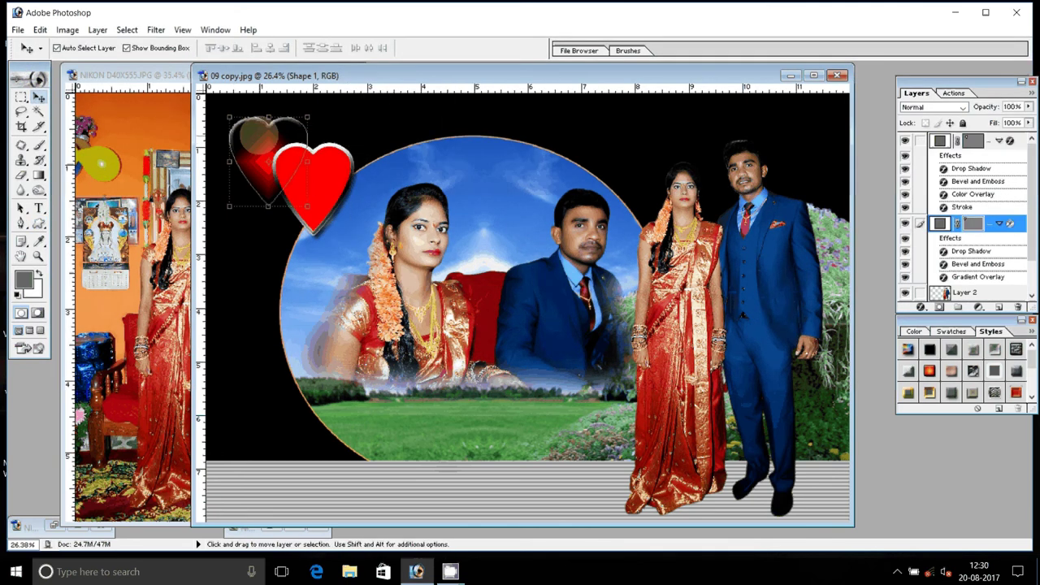
# - Copy the groom's head and shoulders to a new layer, placed above the hearts
pyautogui.click(549, 300)
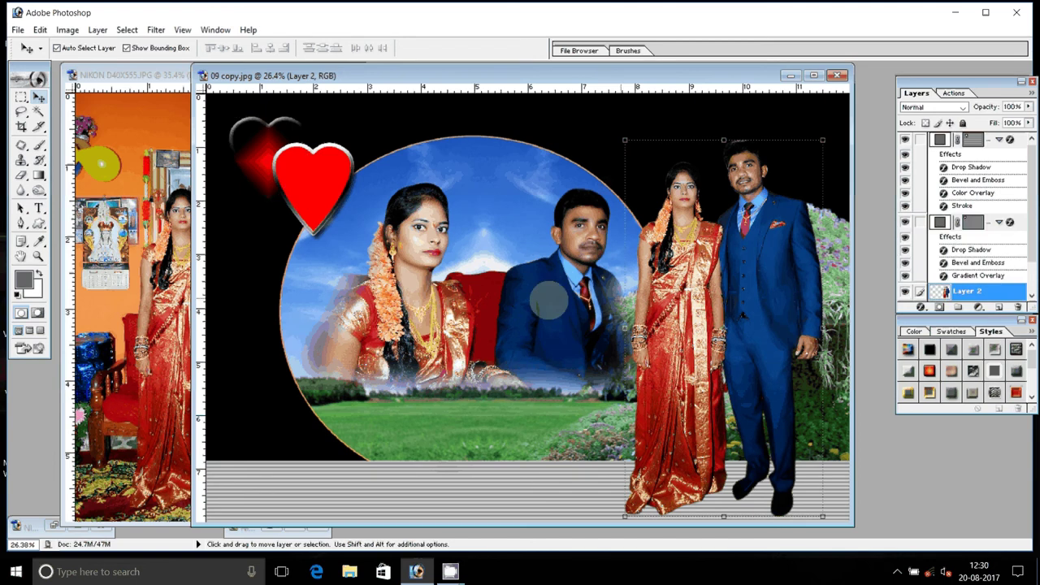
pyautogui.press('m')
pyautogui.click(723, 131)
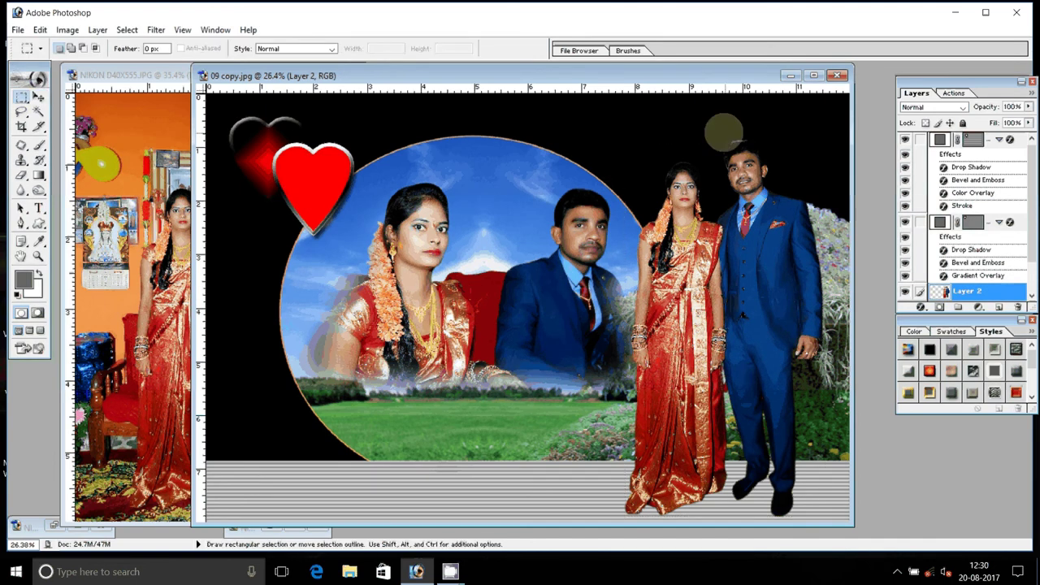
pyautogui.moveTo(706, 126); pyautogui.dragTo(813, 251)
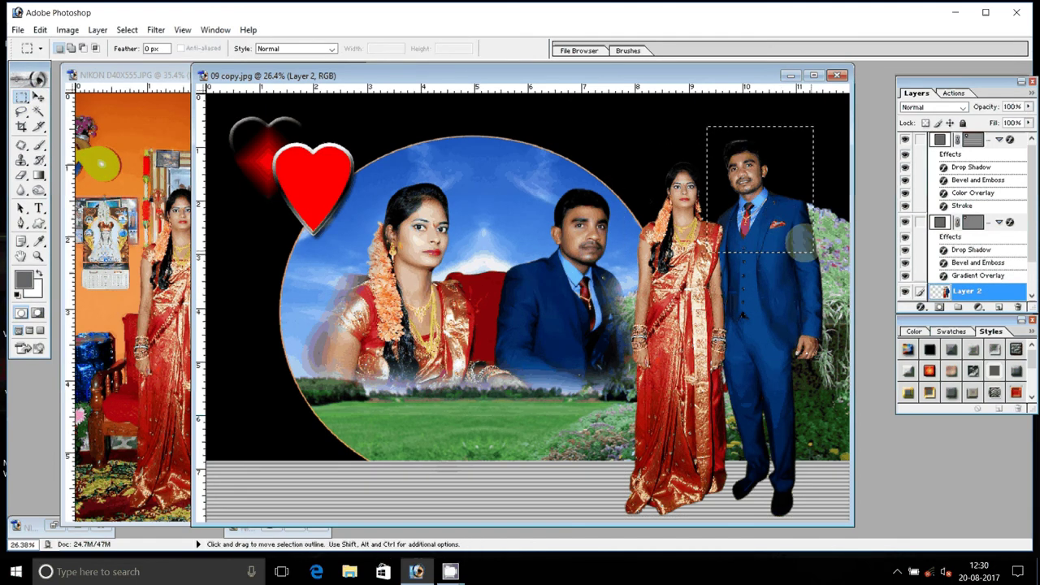
pyautogui.hotkey('ctrl', 'j')
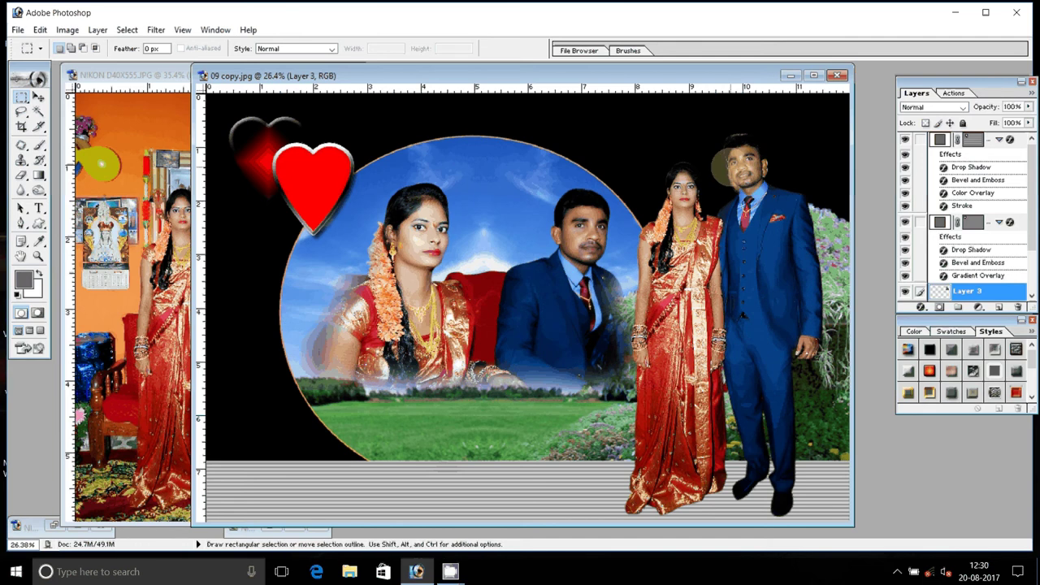
pyautogui.press('v')
pyautogui.moveTo(782, 187)
pyautogui.mouseDown()
pyautogui.moveTo(314, 167)
pyautogui.moveTo(354, 183)
pyautogui.mouseUp()
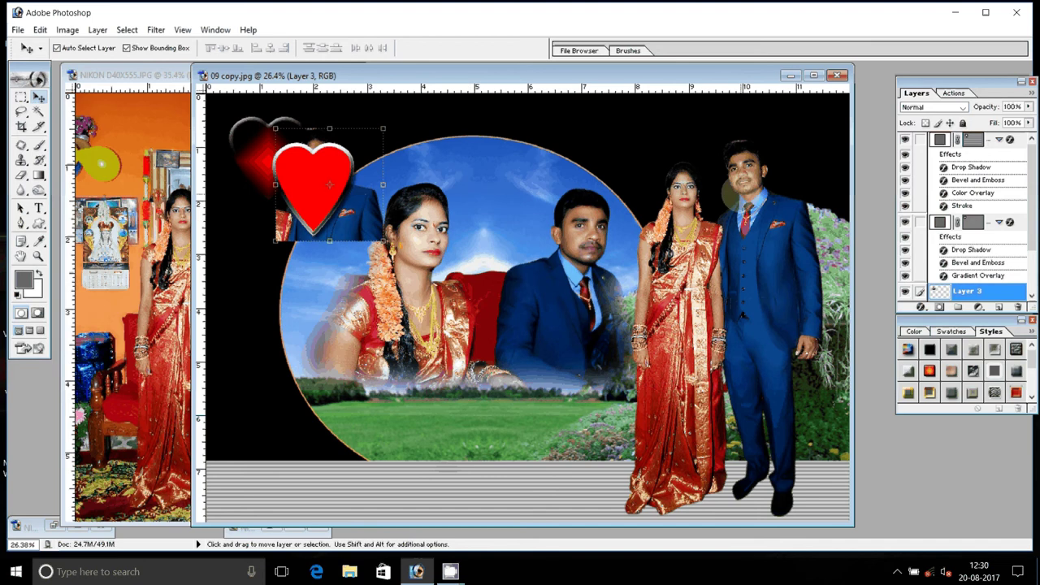
pyautogui.hotkey('ctrl', 'shift', ']')
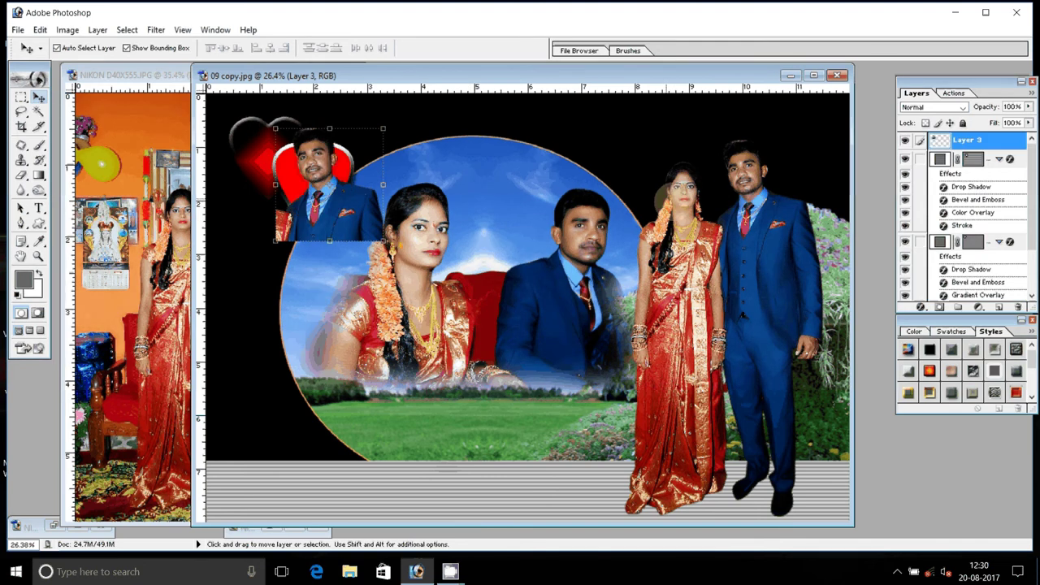
# - Shrink the groom's portrait to about 63% inside the red heart and erase its outside corners
pyautogui.press('shift')
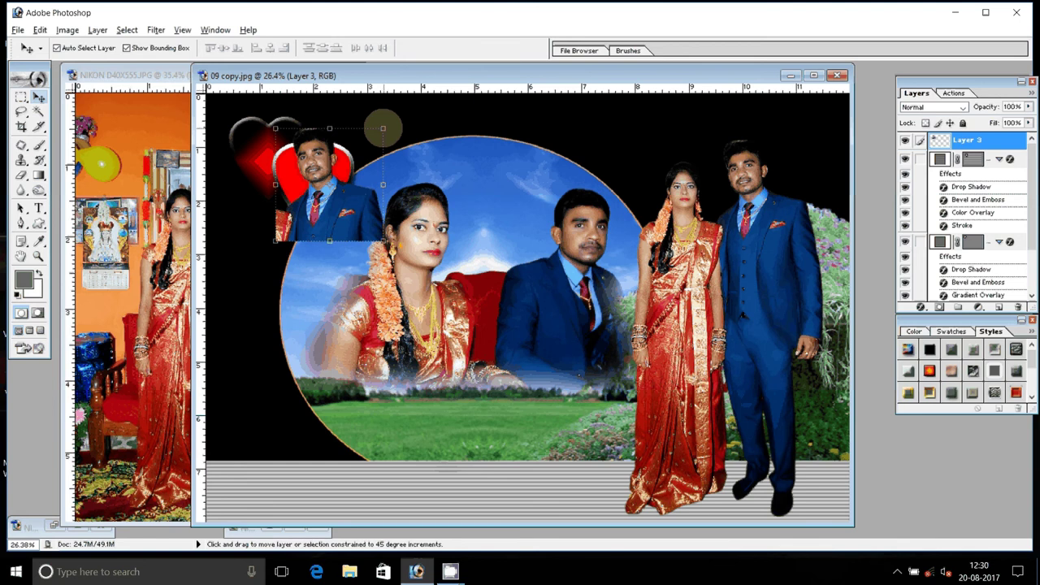
pyautogui.moveTo(382, 128); pyautogui.dragTo(365, 148)
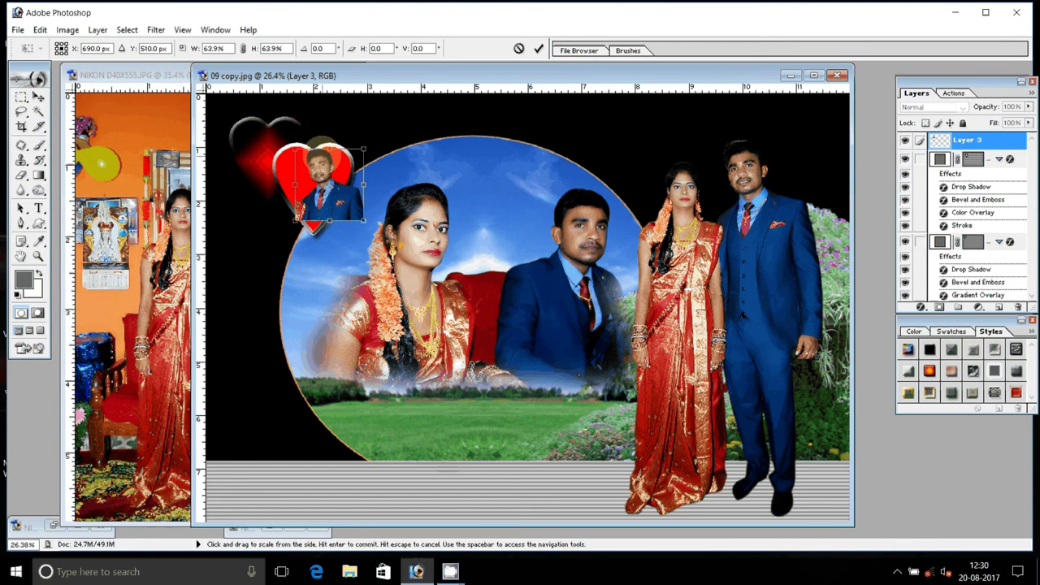
pyautogui.press('Return')
pyautogui.moveTo(310, 236); pyautogui.dragTo(315, 230)
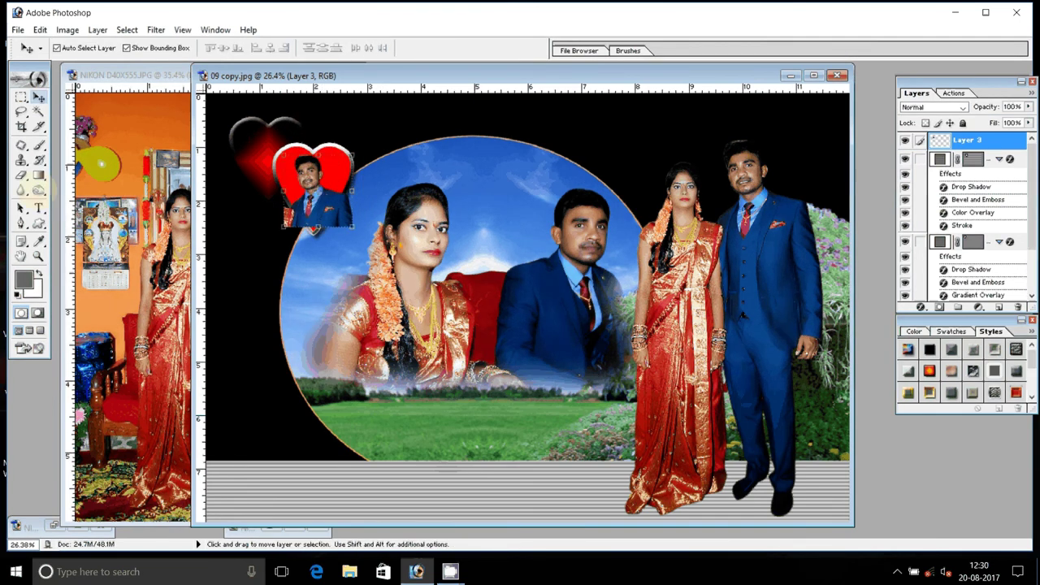
pyautogui.press('e')
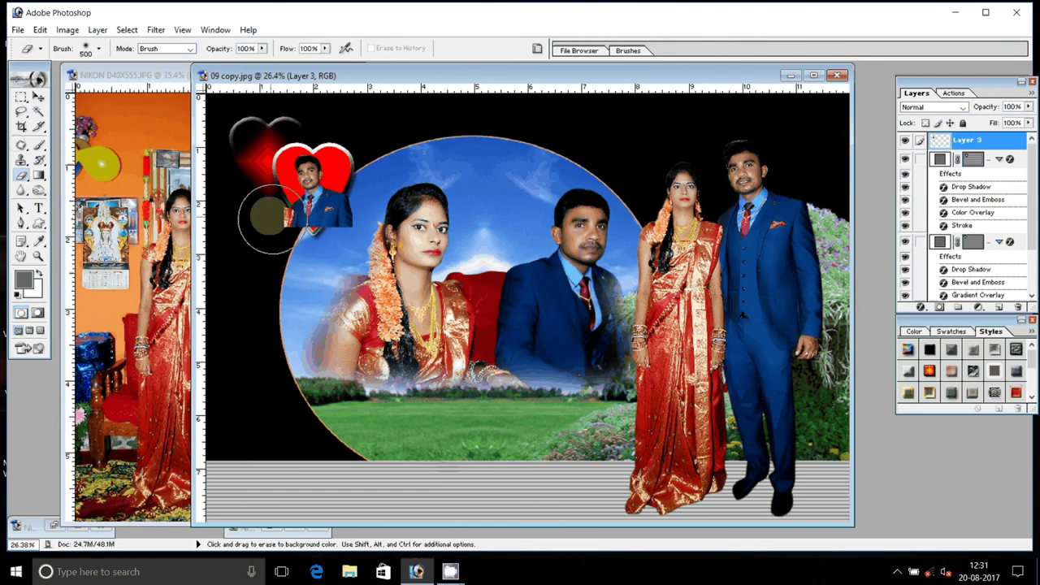
pyautogui.moveTo(270, 220); pyautogui.dragTo(377, 199)
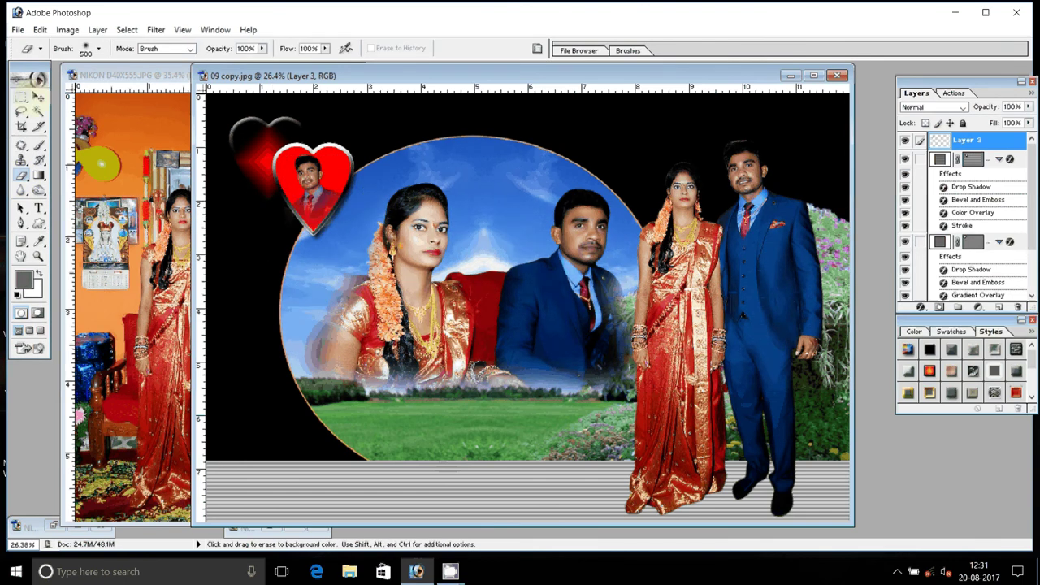
pyautogui.click(38, 97)
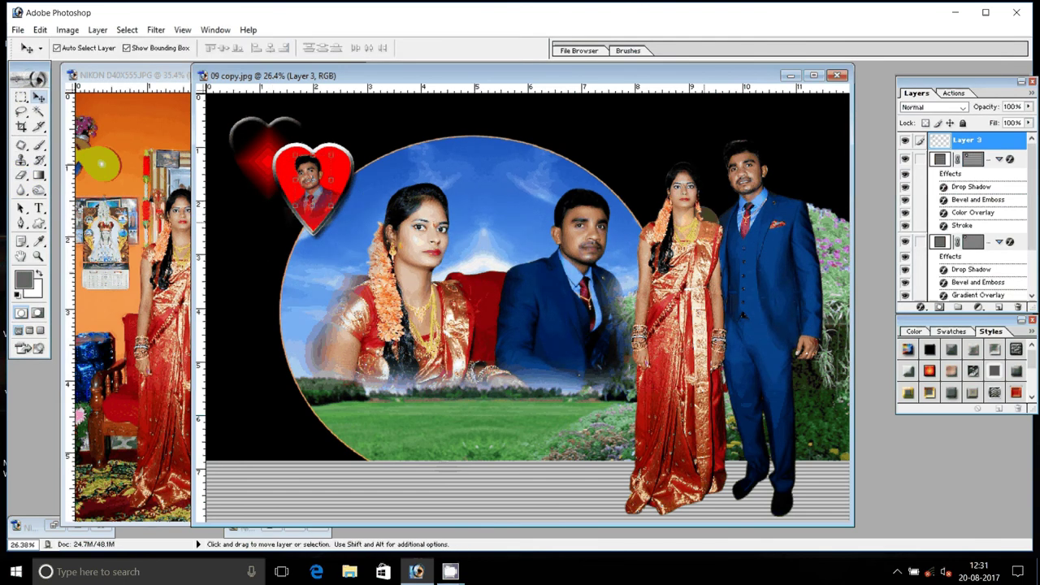
# - Copy the bride's head area to a new layer and move it onto the dark heart
pyautogui.click(743, 316)
pyautogui.press('m')
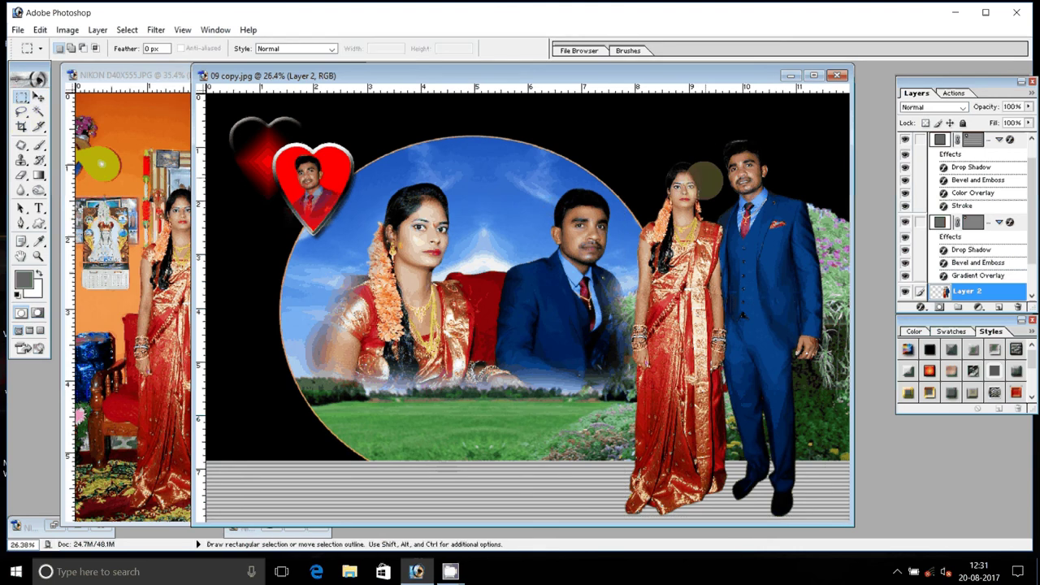
pyautogui.moveTo(639, 155); pyautogui.dragTo(714, 226)
pyautogui.moveTo(723, 264); pyautogui.dragTo(728, 268)
pyautogui.rightClick(967, 291)
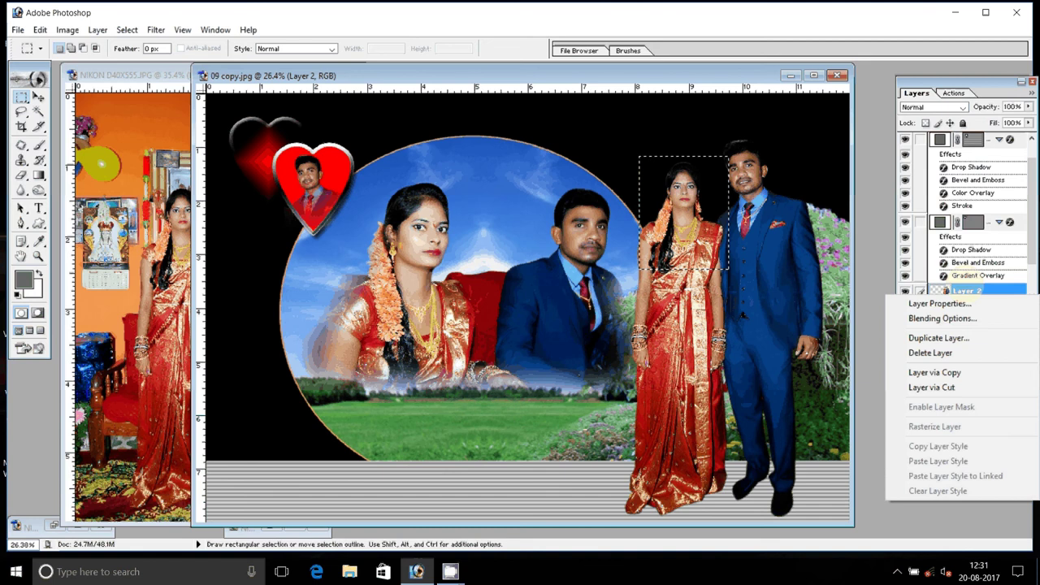
pyautogui.click(934, 372)
pyautogui.press('v')
pyautogui.click(444, 186)
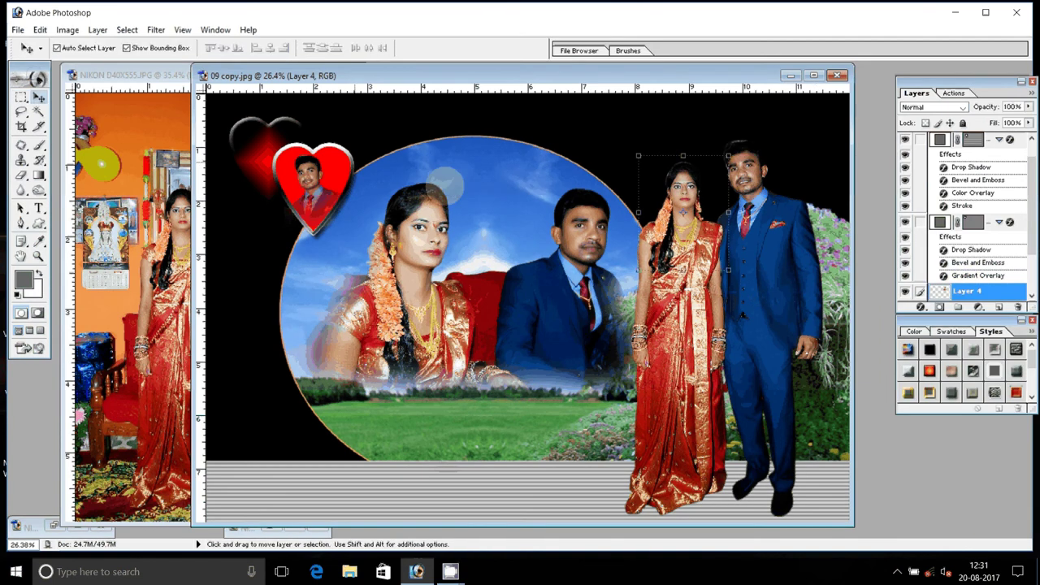
pyautogui.moveTo(444, 185); pyautogui.dragTo(262, 144)
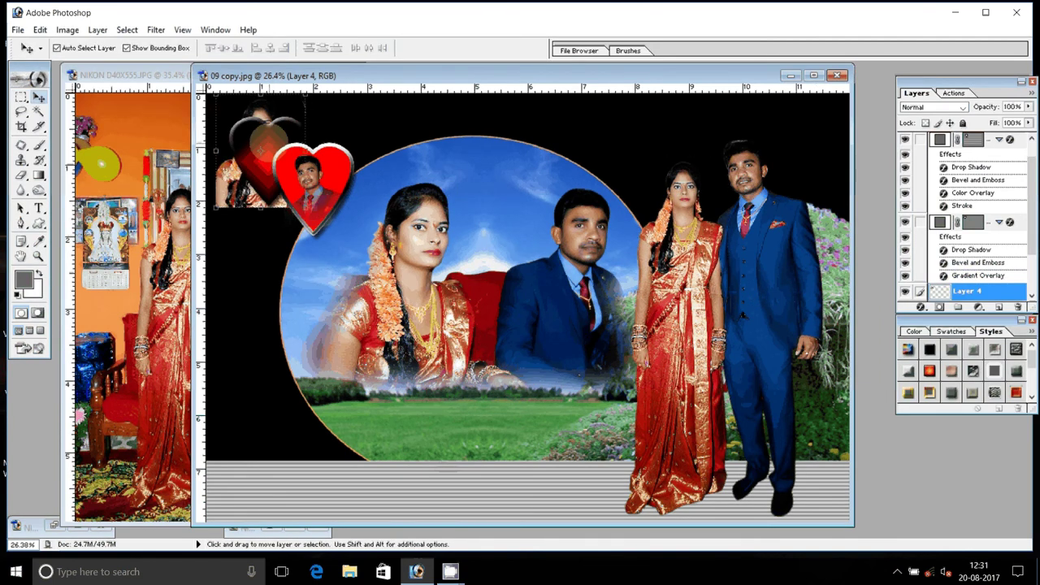
# - Restyle the dark heart and shrink the bride's portrait to 63.6% over it
pyautogui.moveTo(988, 165); pyautogui.dragTo(768, 140)
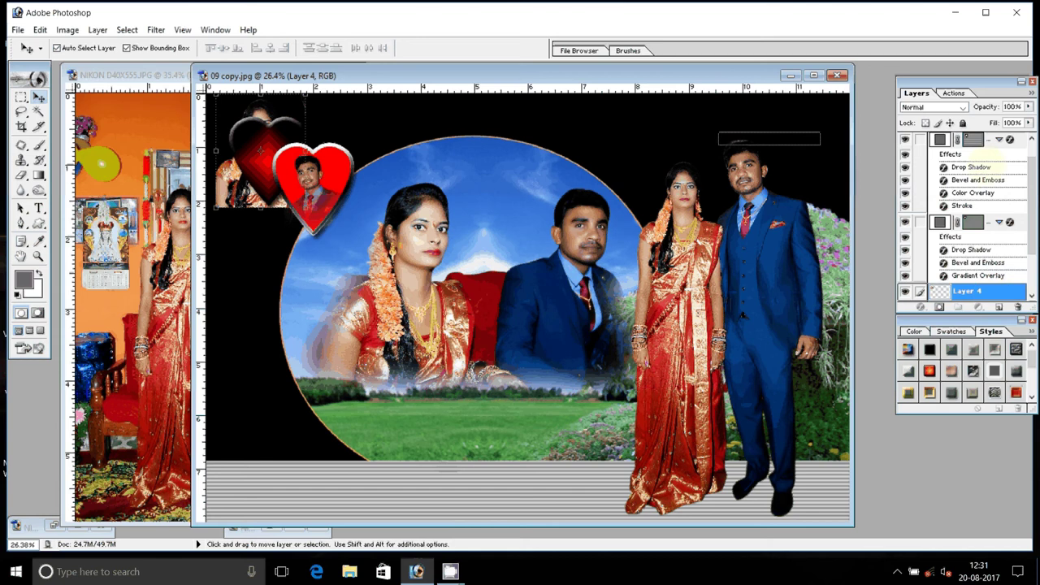
pyautogui.moveTo(979, 149); pyautogui.dragTo(341, 155)
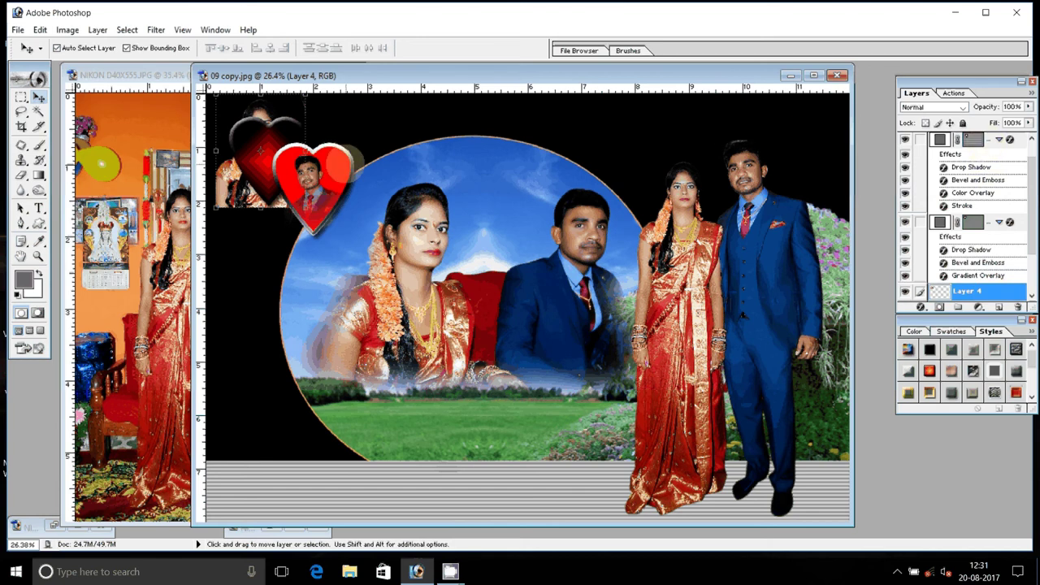
pyautogui.hotkey('ctrl', ']')
pyautogui.hotkey('ctrl', 'z')
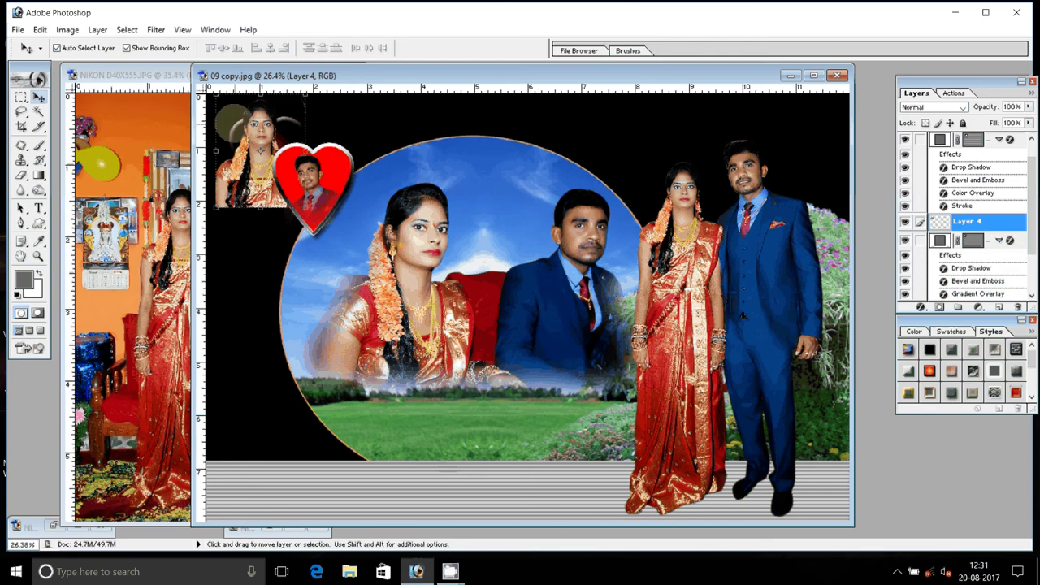
pyautogui.hotkey('ctrl', 't')
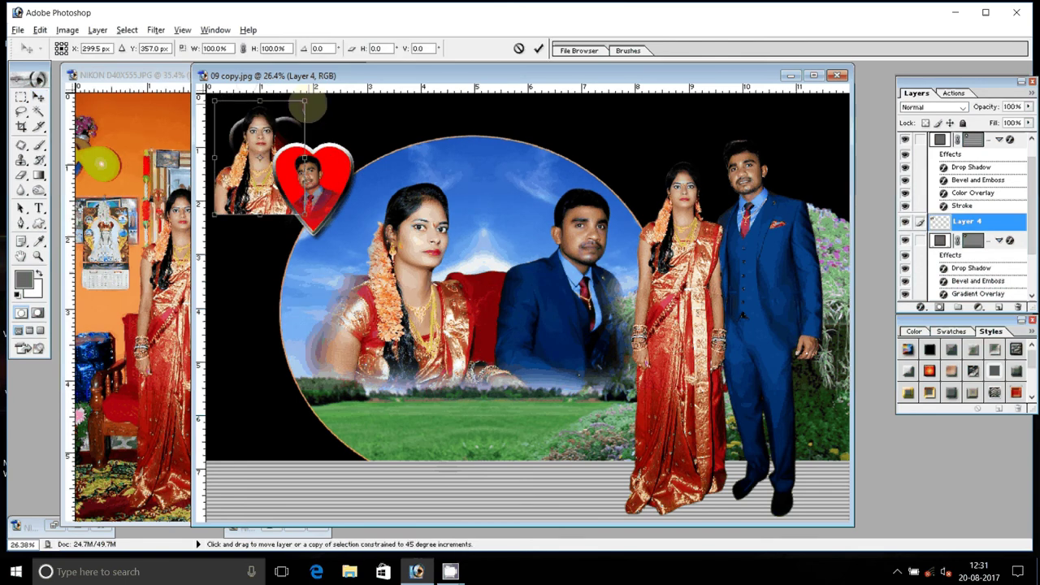
pyautogui.moveTo(215, 101); pyautogui.dragTo(232, 122)
pyautogui.press('Return')
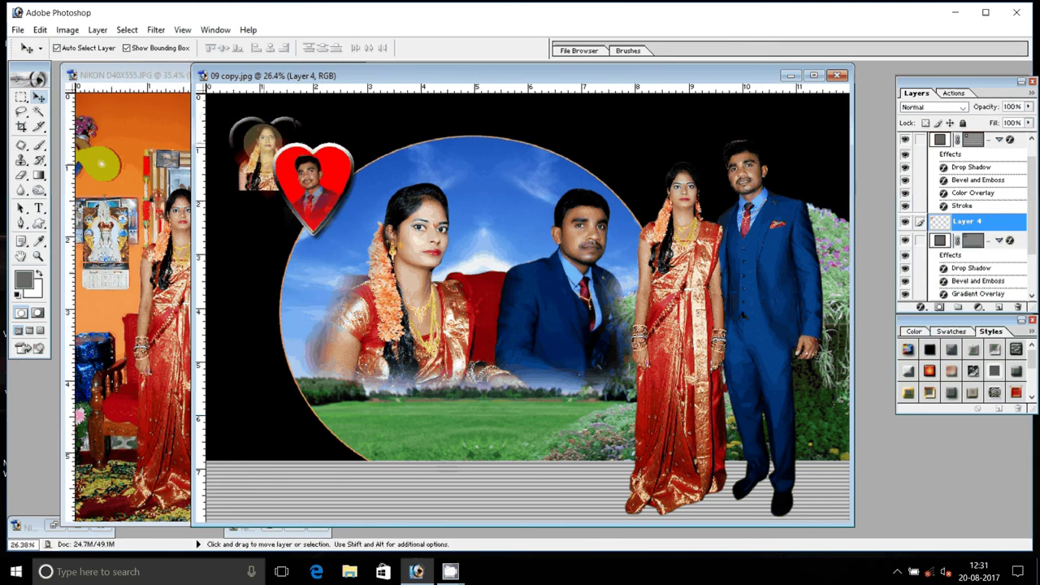
pyautogui.hotkey('ctrl', 'z')
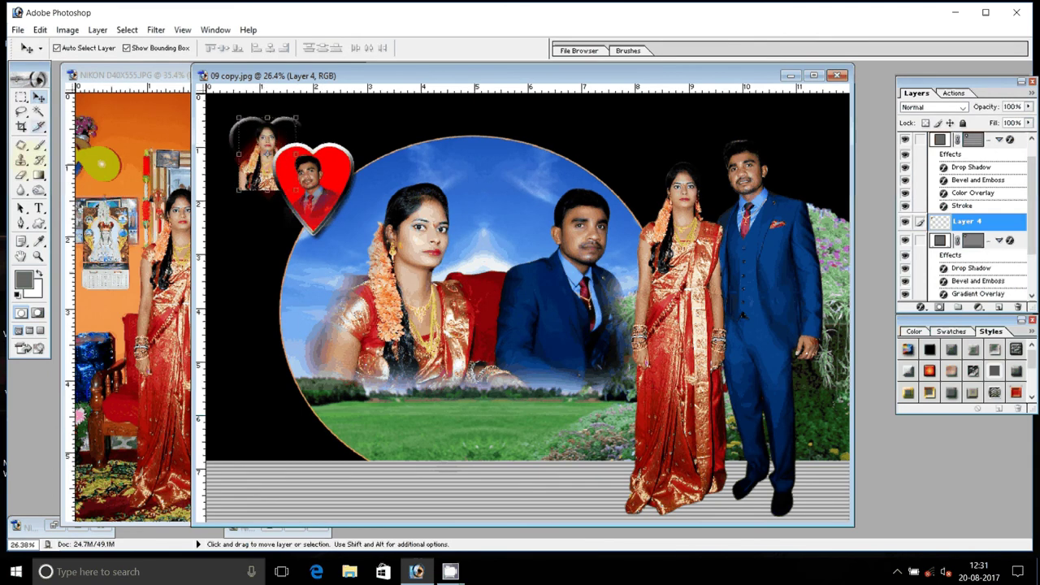
# - Erase the bride photo's edges outside the heart and flatten the image to one Background layer
pyautogui.press('e')
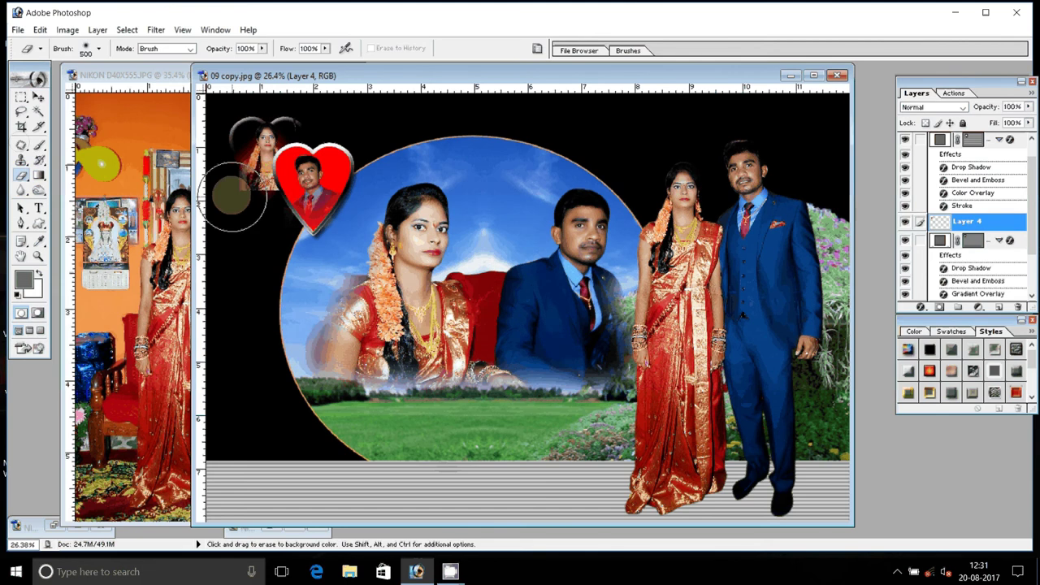
pyautogui.moveTo(233, 195); pyautogui.dragTo(246, 213)
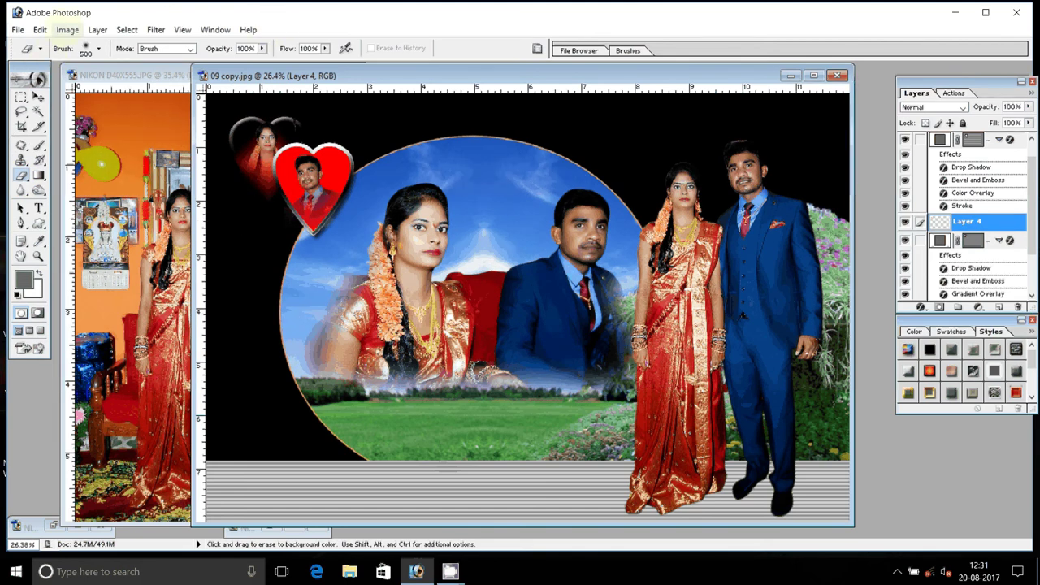
pyautogui.click(98, 29)
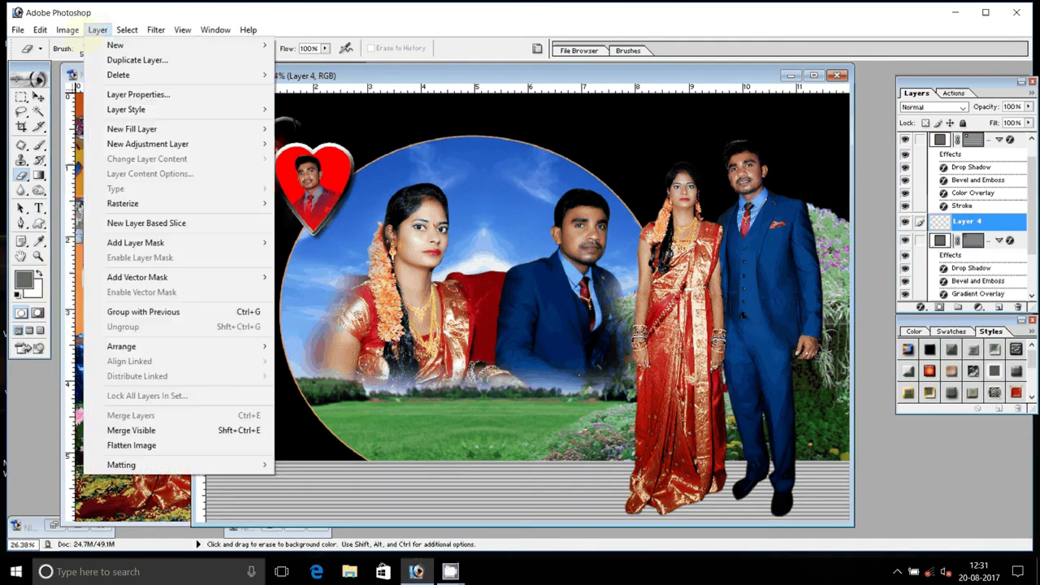
pyautogui.click(144, 430)
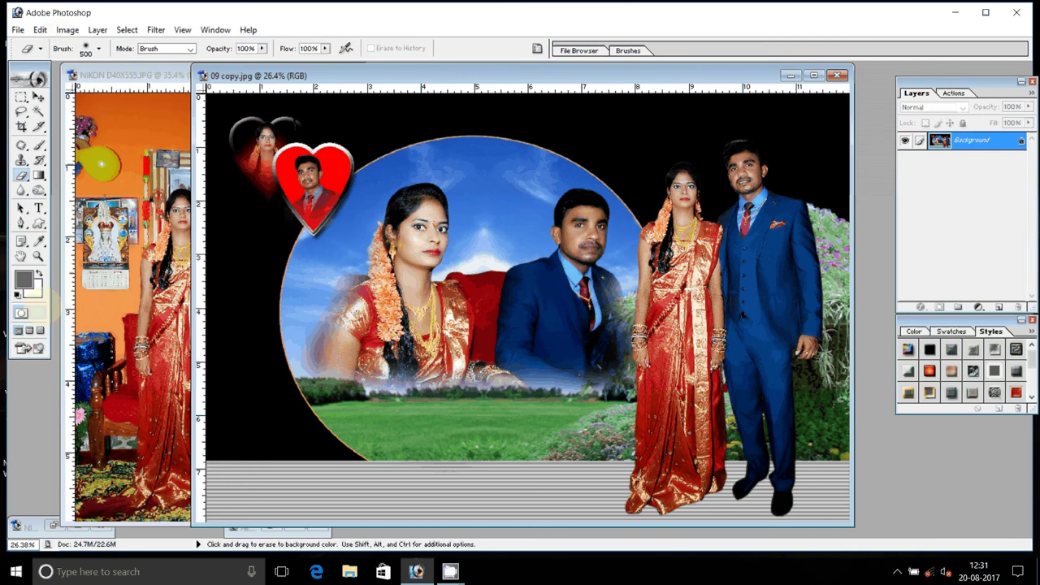
# - Start a text caption on the grey strip at bottom left, with bright red as the text colour
pyautogui.click(38, 209)
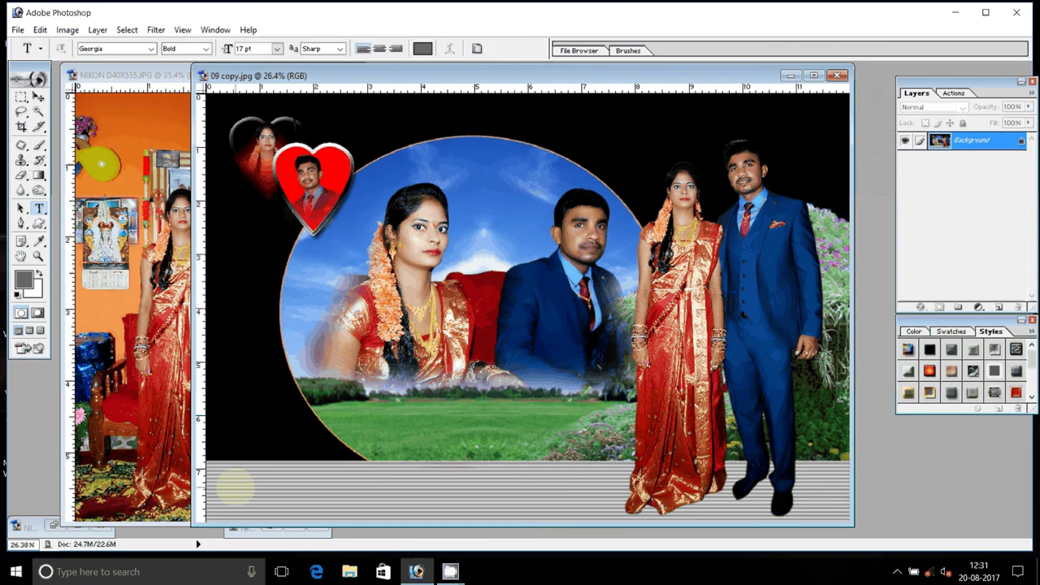
pyautogui.click(358, 107)
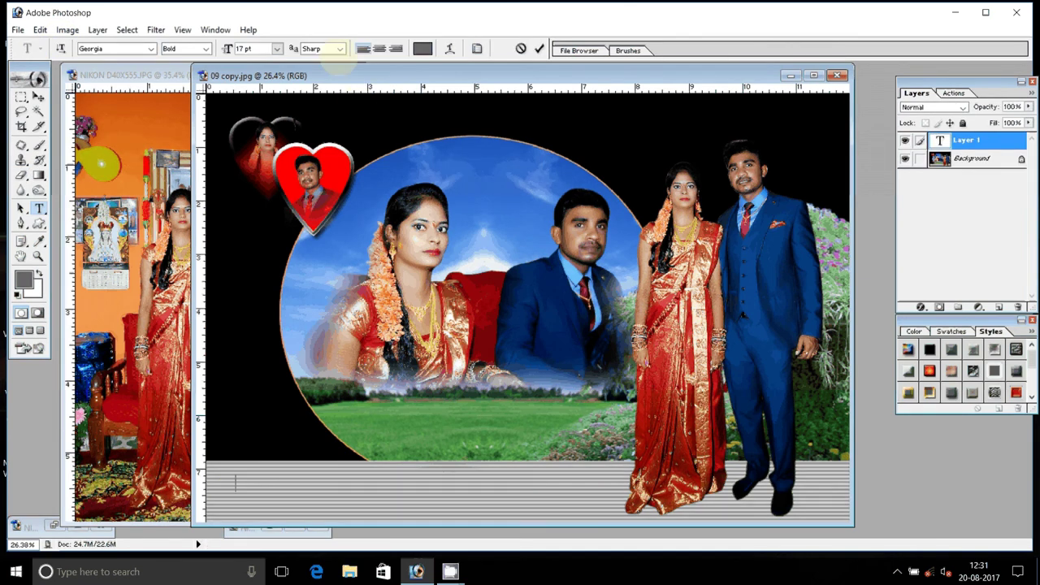
pyautogui.click(423, 49)
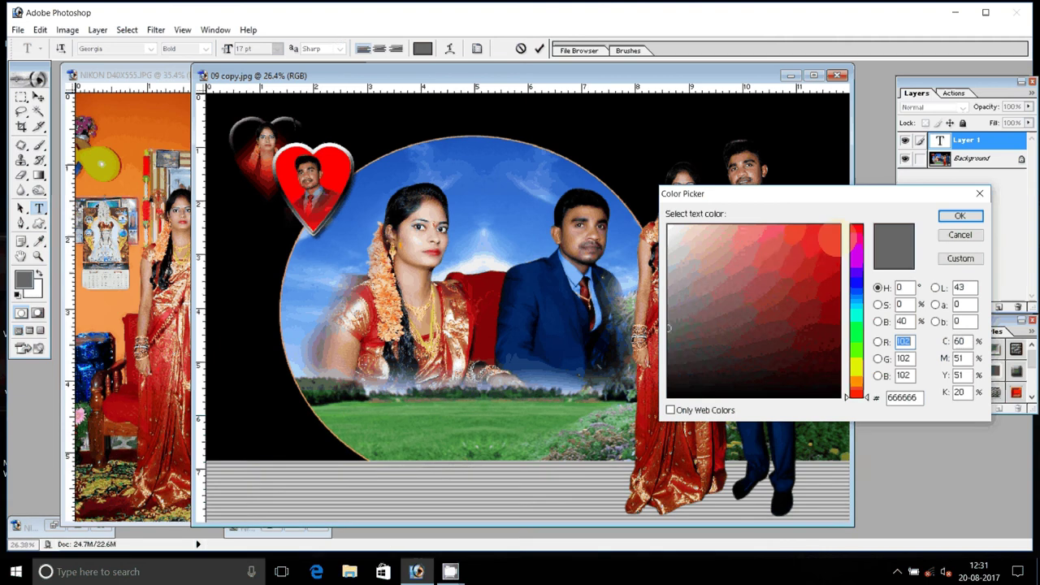
pyautogui.click(834, 234)
pyautogui.click(959, 215)
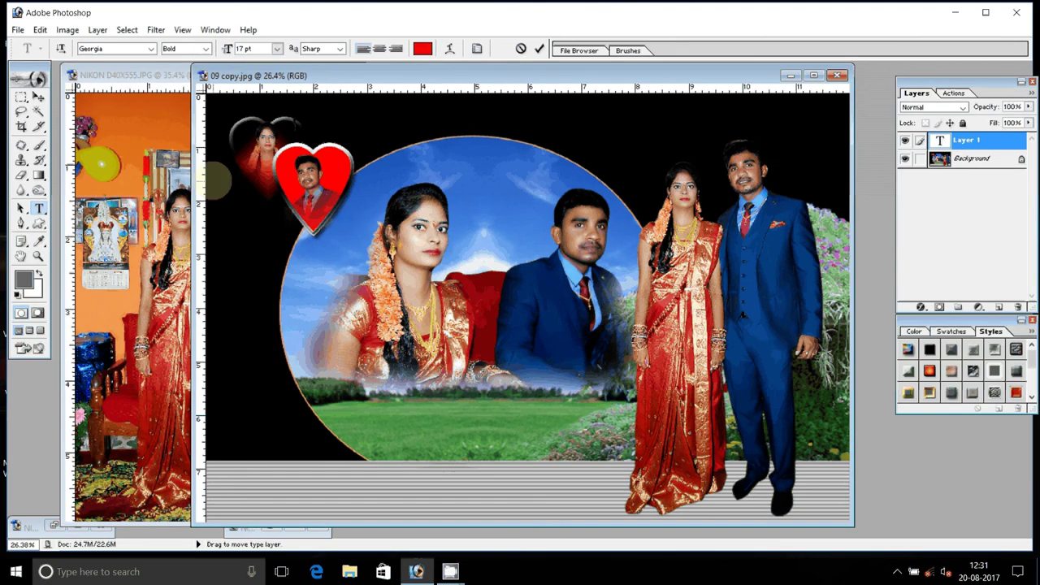
# - Enter the caption 'Reption' and set its size to 30 pt
pyautogui.write('RE')
pyautogui.press('BackSpace')
pyautogui.write('e')
pyautogui.write('pt')
pyautogui.write('ion')
pyautogui.click(539, 48)
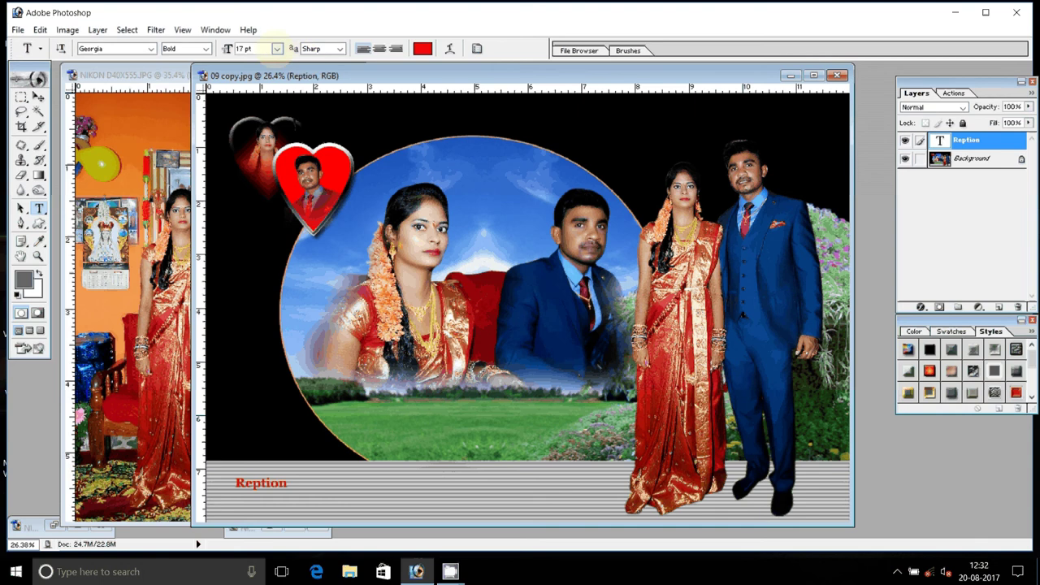
pyautogui.click(276, 49)
pyautogui.click(269, 217)
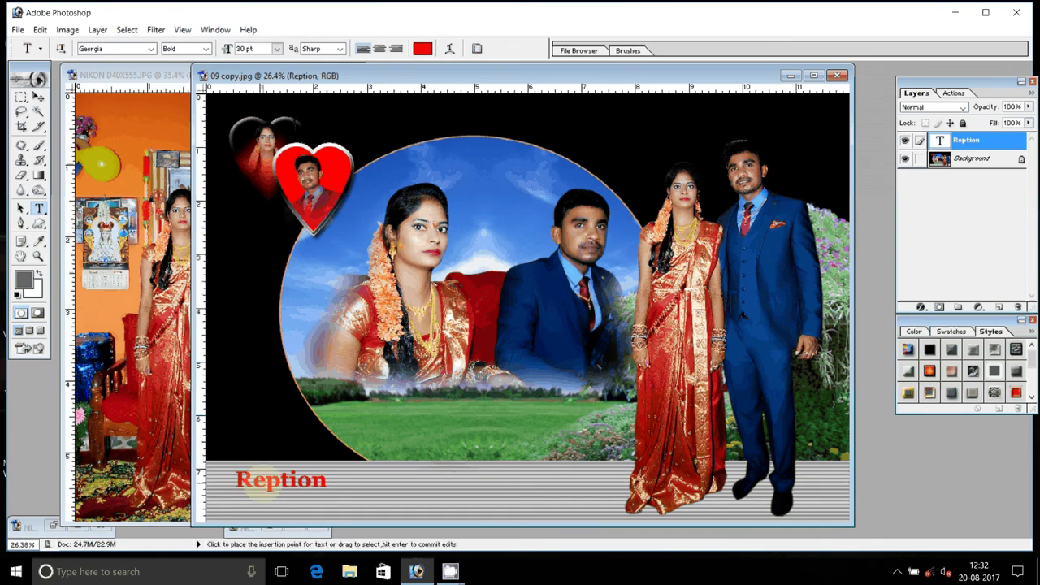
# - Insert an 's' after 'Re' so the red caption reads 'Resption', and commit the edit
pyautogui.click(262, 481)
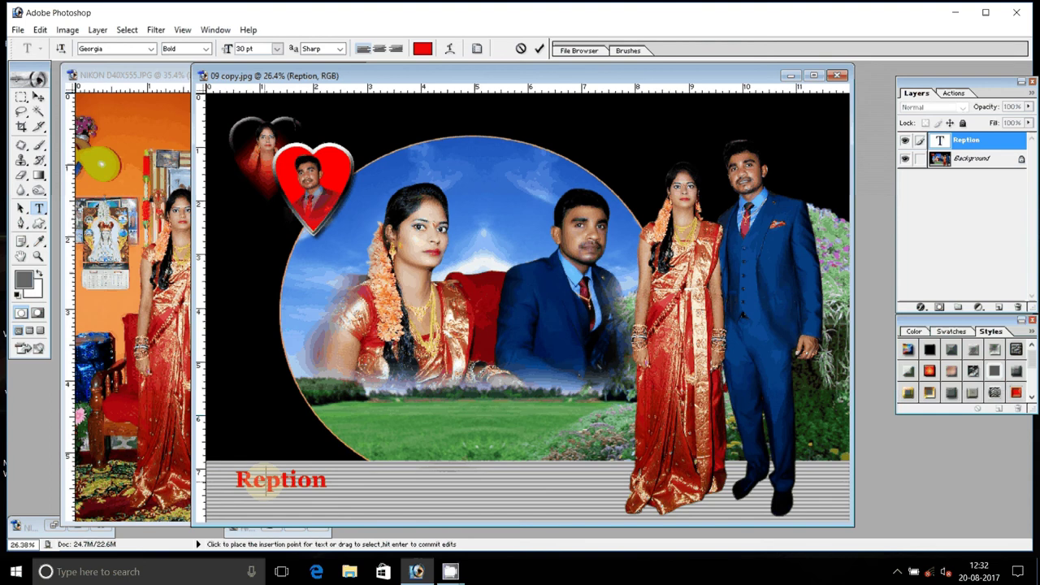
pyautogui.write('s')
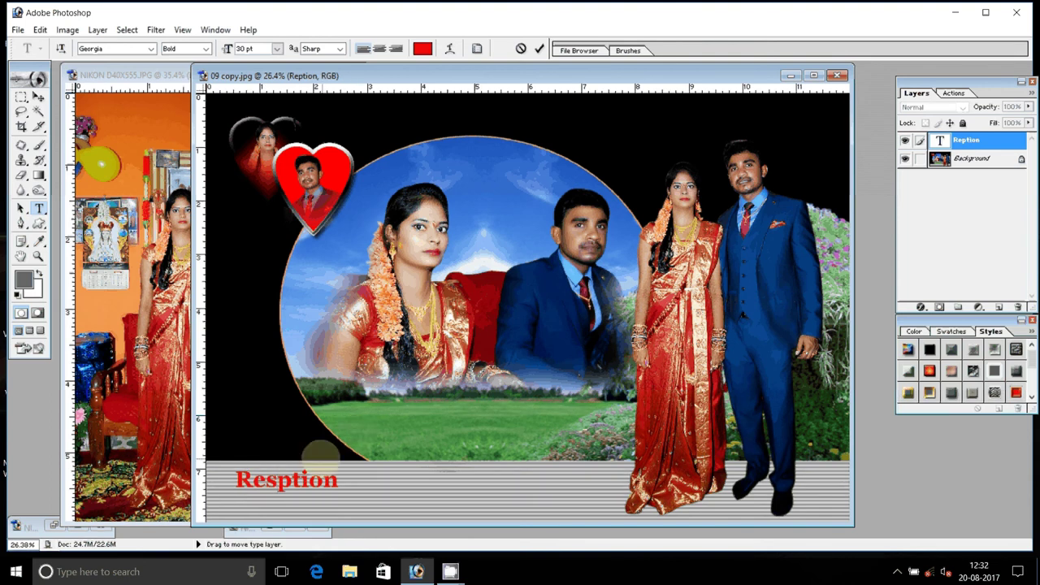
pyautogui.write('a')
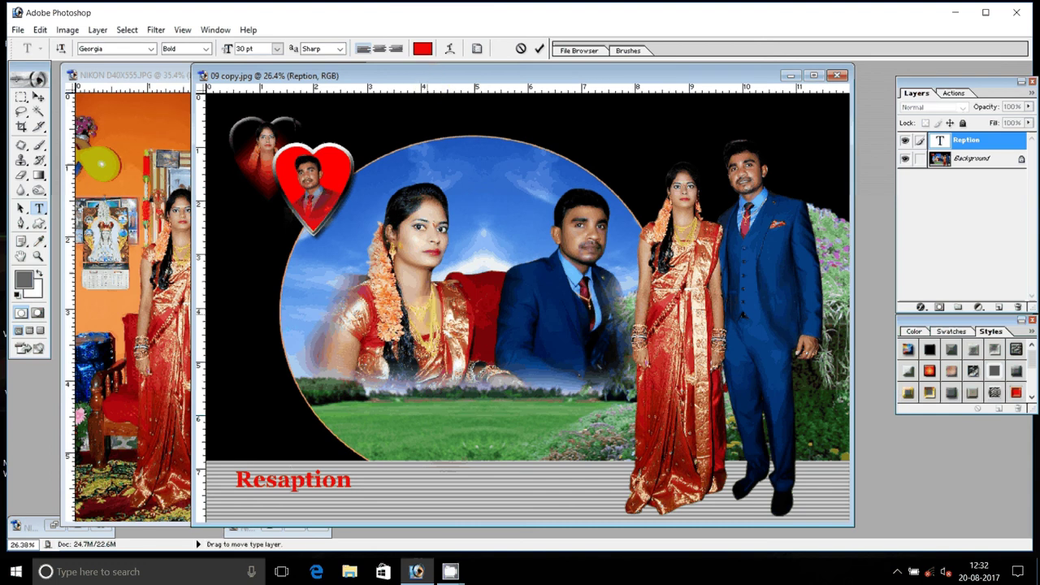
pyautogui.press('BackSpace')
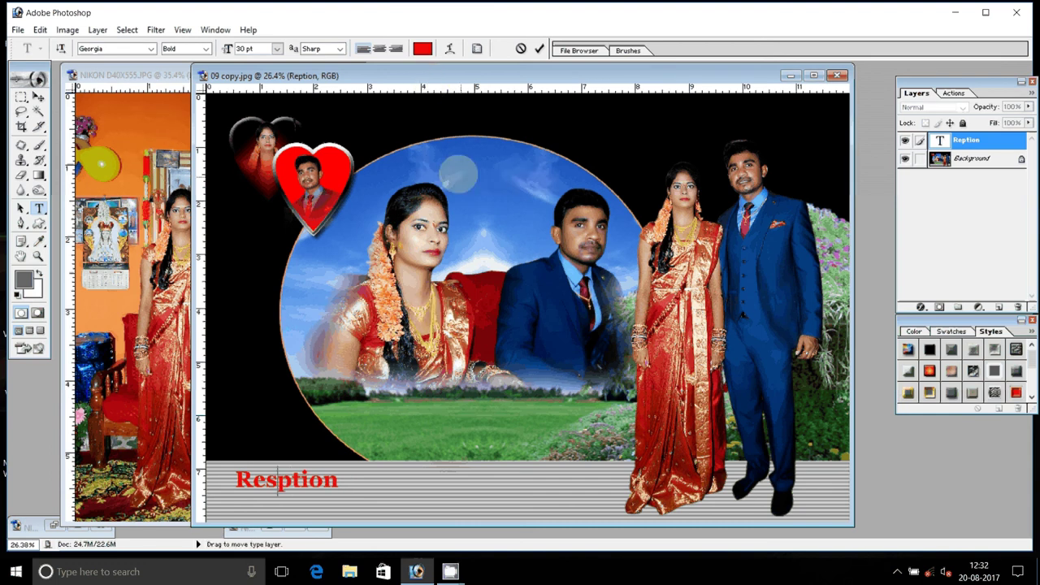
pyautogui.click(539, 42)
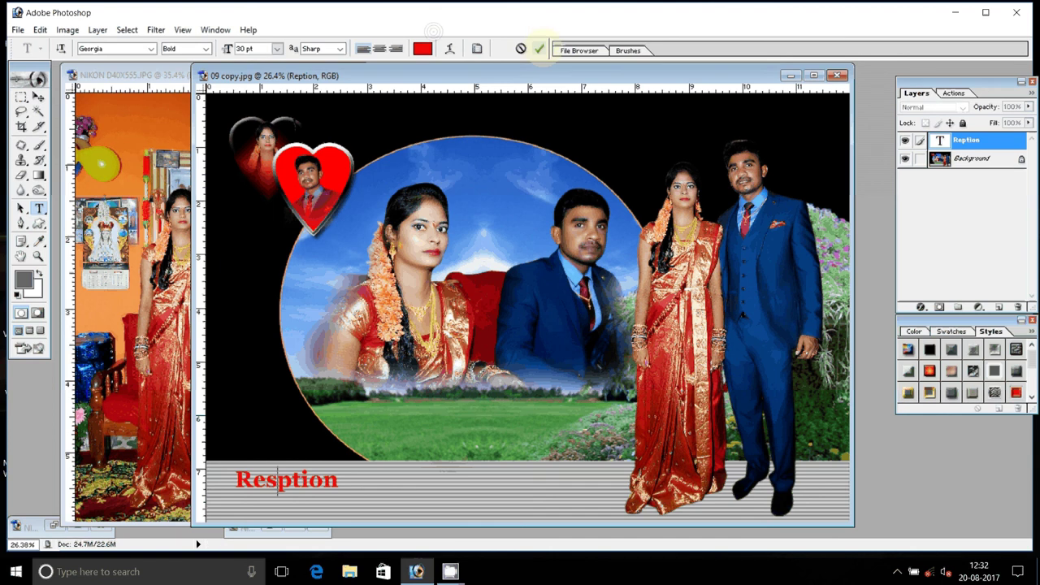